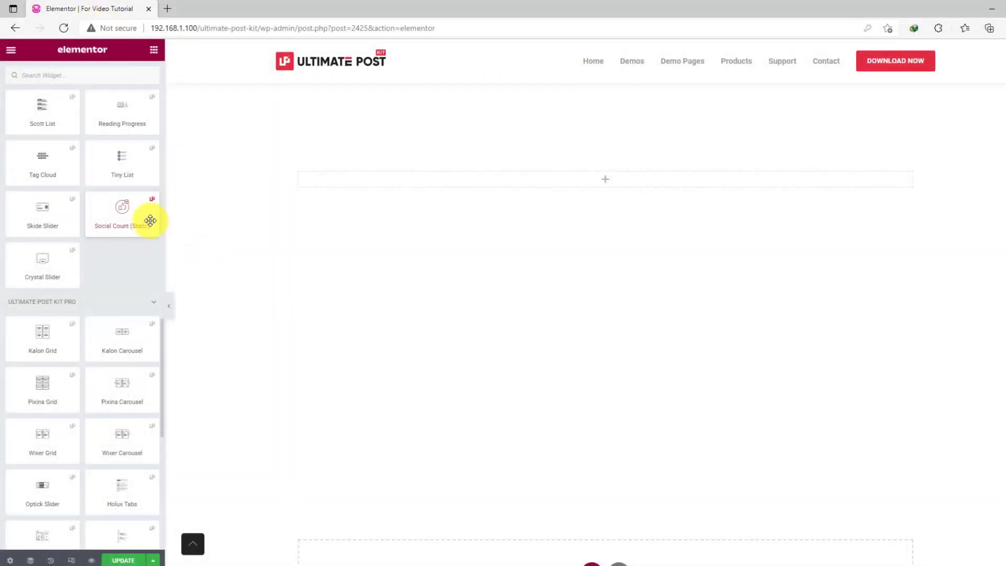
Step: Add the Social Count (Static) widget to the empty section and set its layout to Style 2
left_click_drag(151, 220, 641, 184)
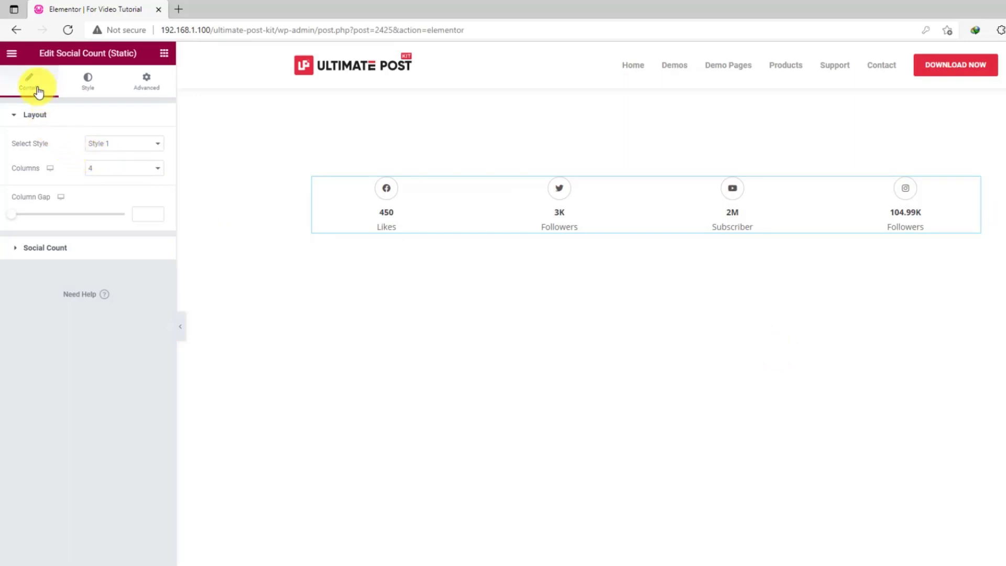
left_click(126, 143)
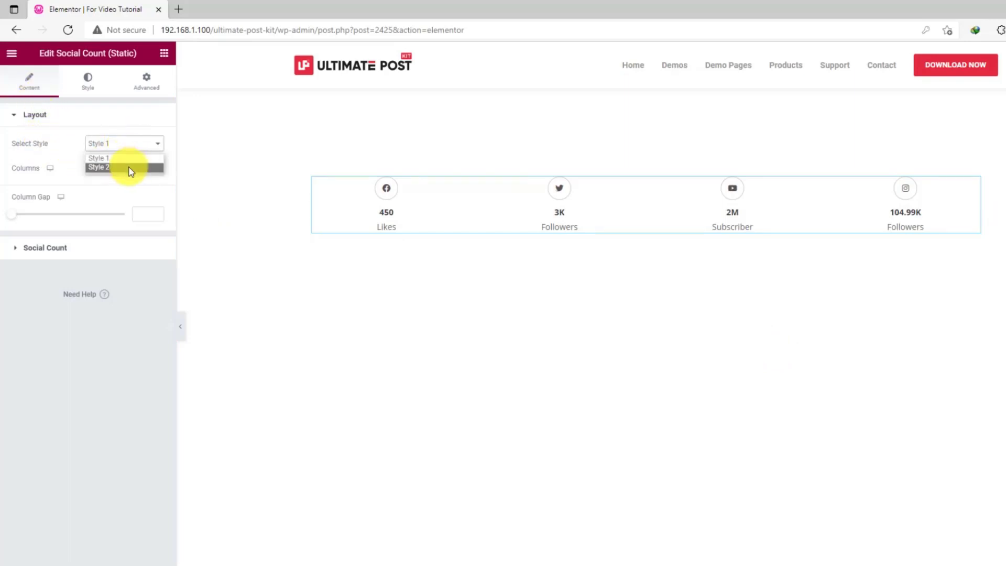
left_click(131, 168)
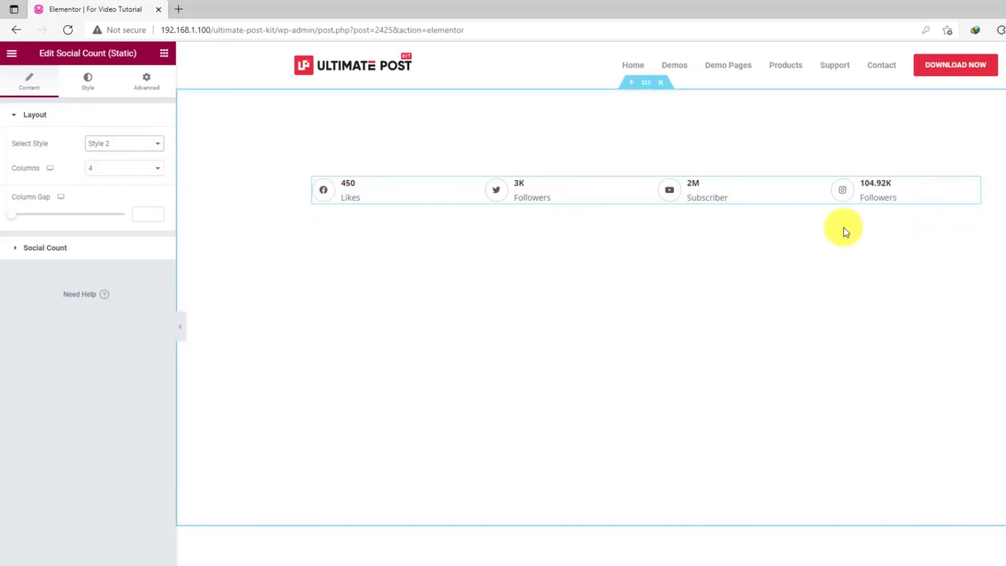
Step: Try a 5-column layout for the social counts and return the columns to 4
left_click(116, 173)
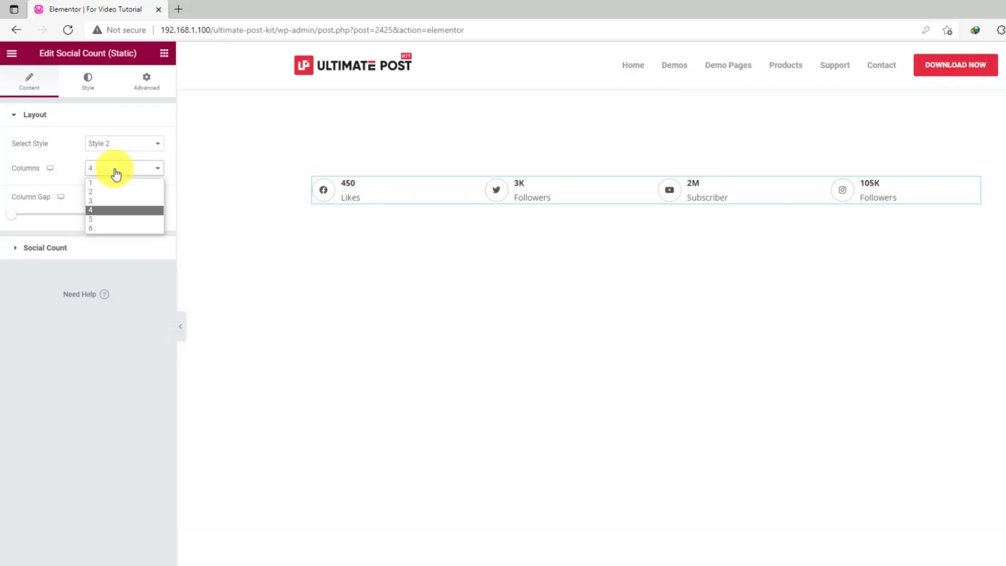
left_click(114, 219)
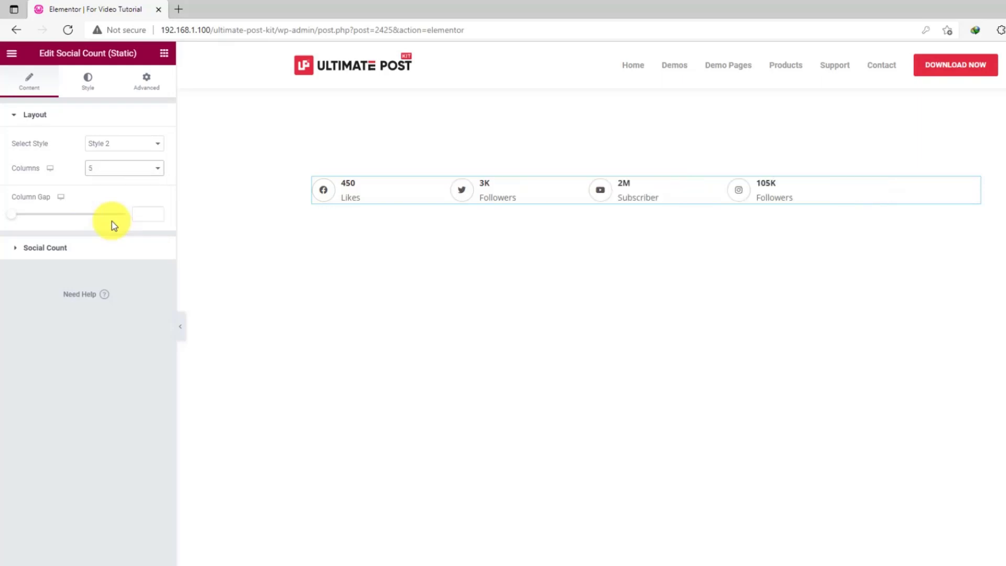
left_click(110, 171)
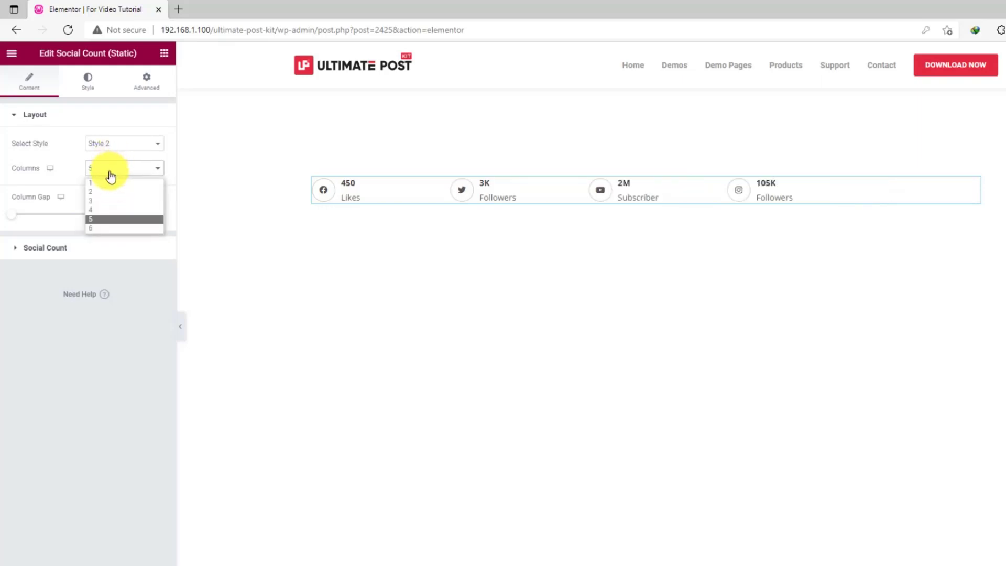
left_click(108, 211)
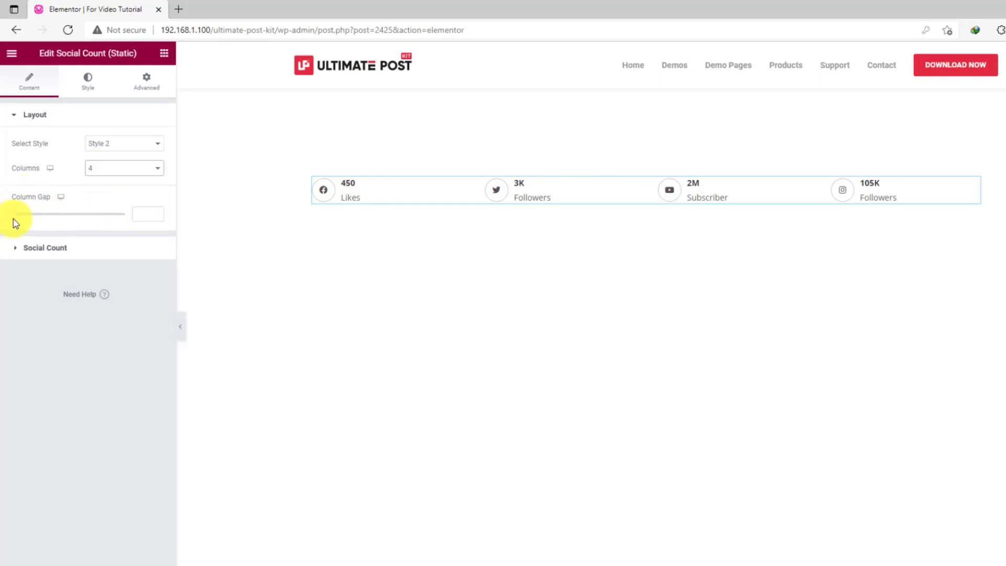
Step: Set the column gap between the social counts to 100
left_click_drag(11, 215, 198, 218)
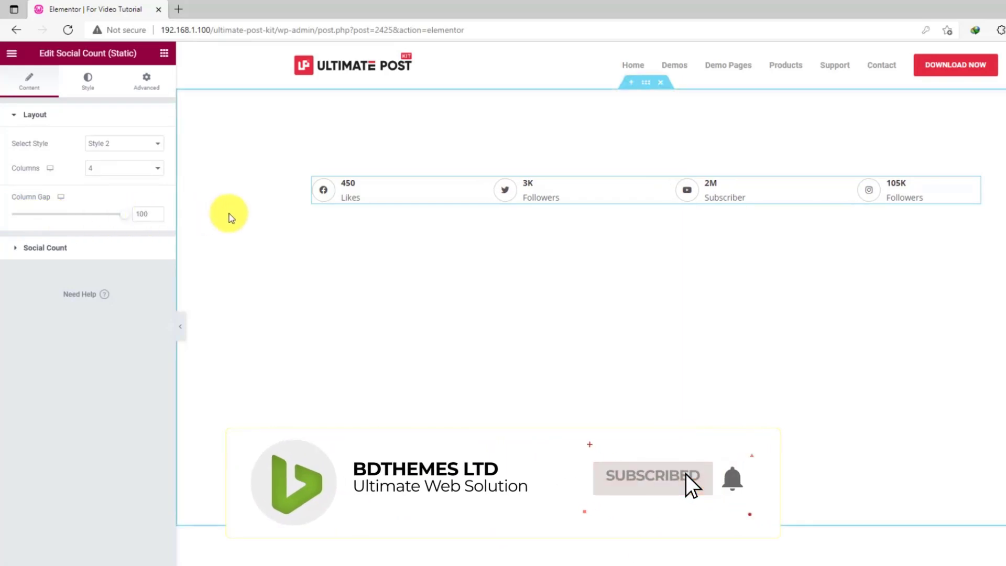
Step: Open the Facebook item in the Social Count settings and review its label, link and icon library choices
left_click(65, 252)
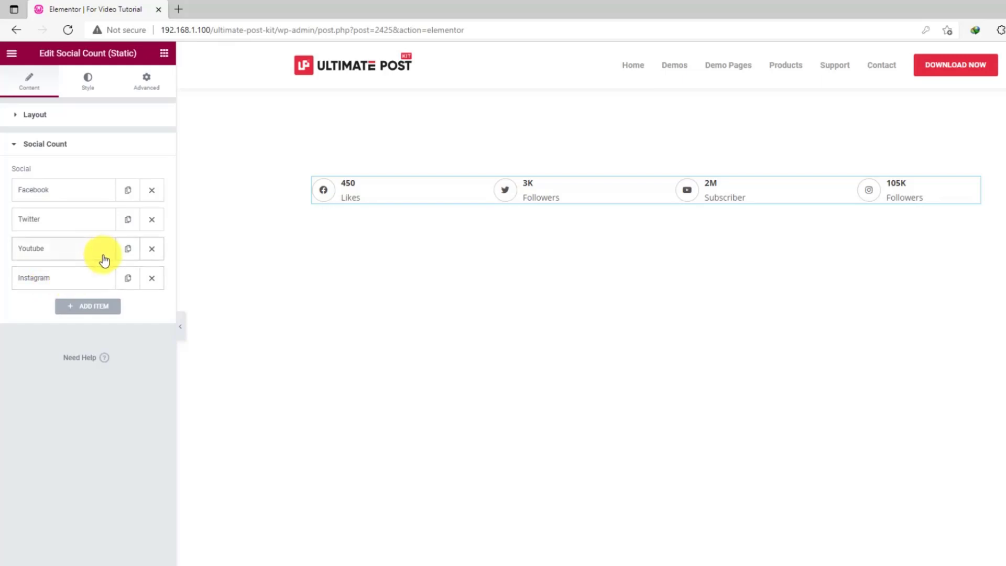
left_click(83, 195)
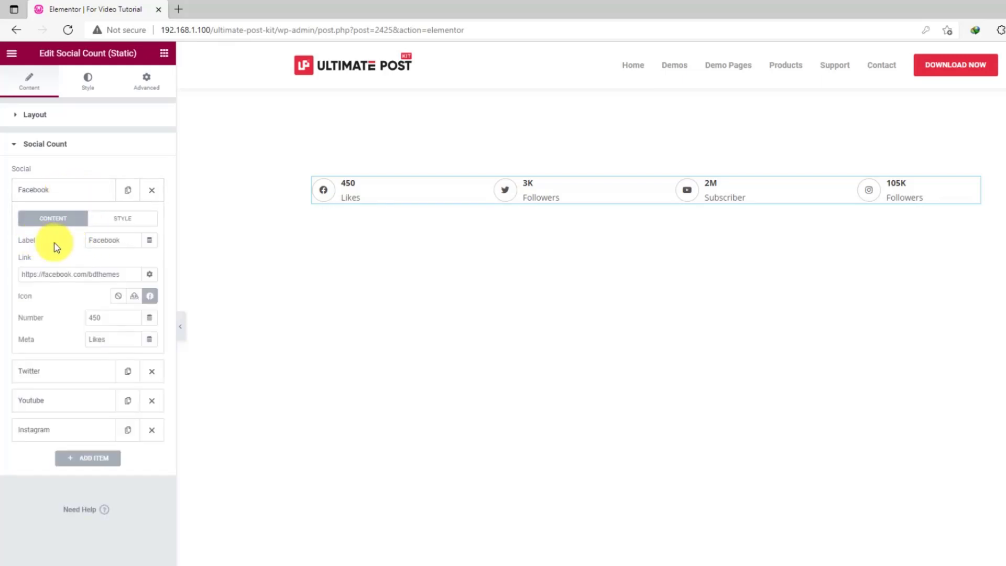
left_click_drag(126, 242, 78, 248)
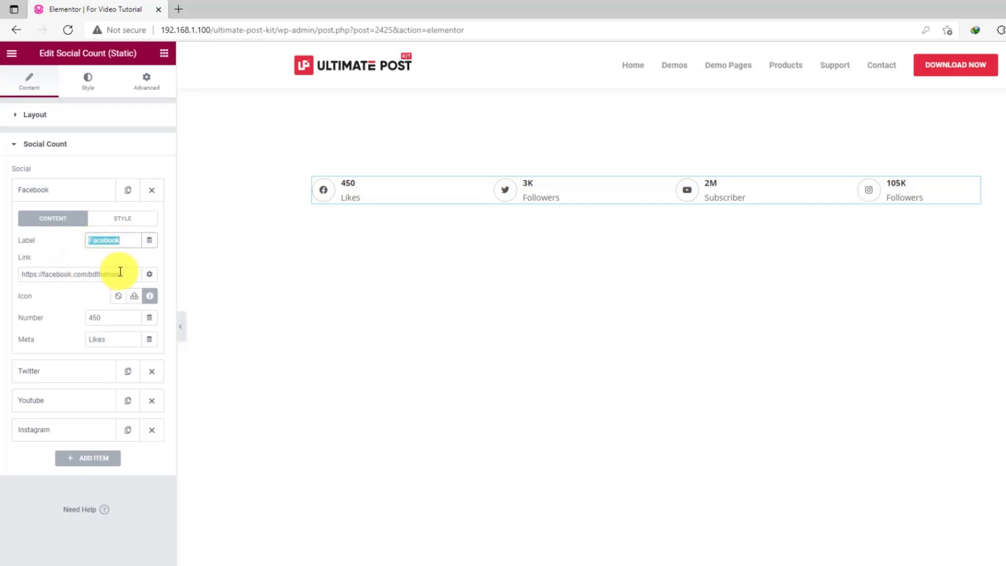
left_click_drag(125, 271, 32, 272)
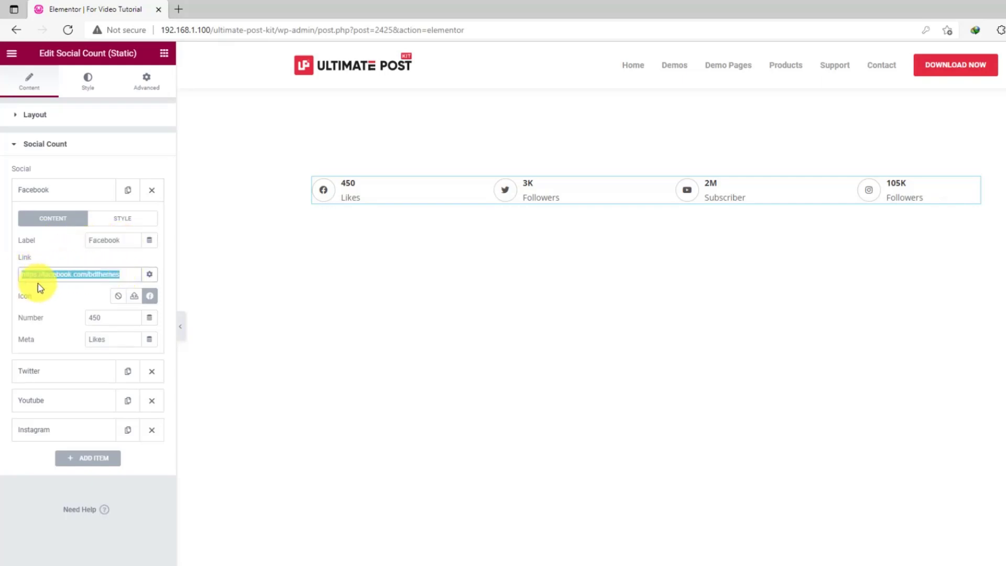
left_click(59, 289)
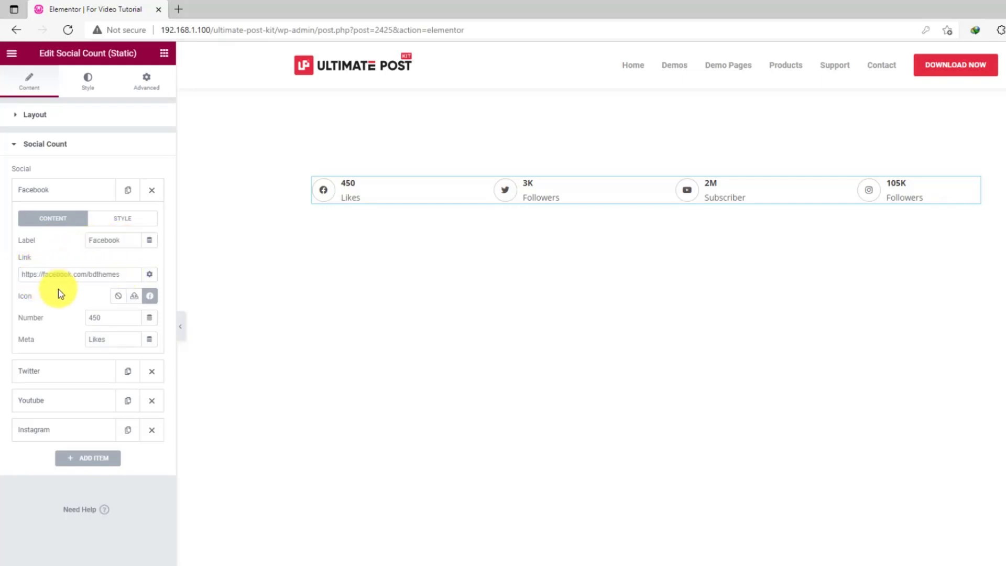
left_click(150, 297)
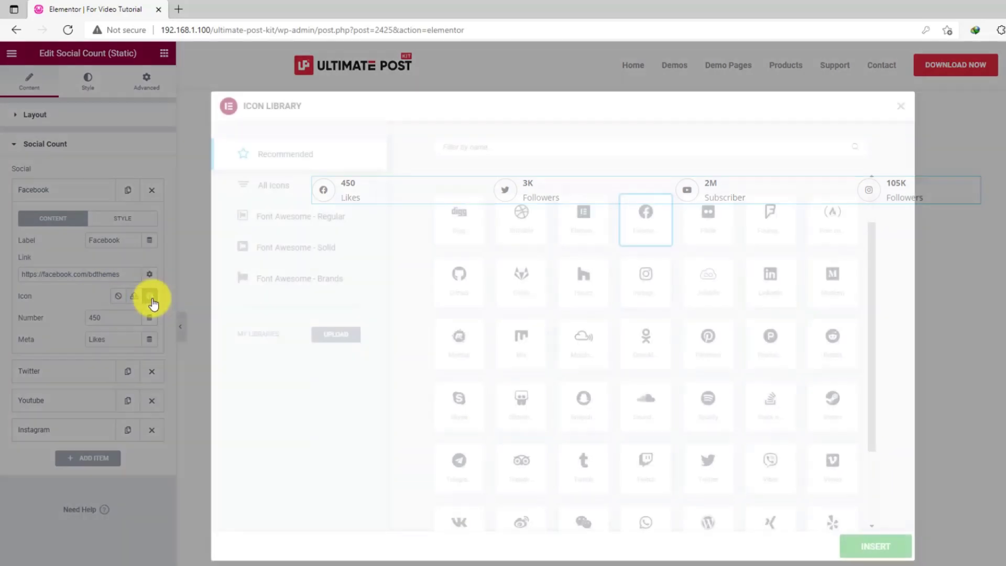
left_click(901, 106)
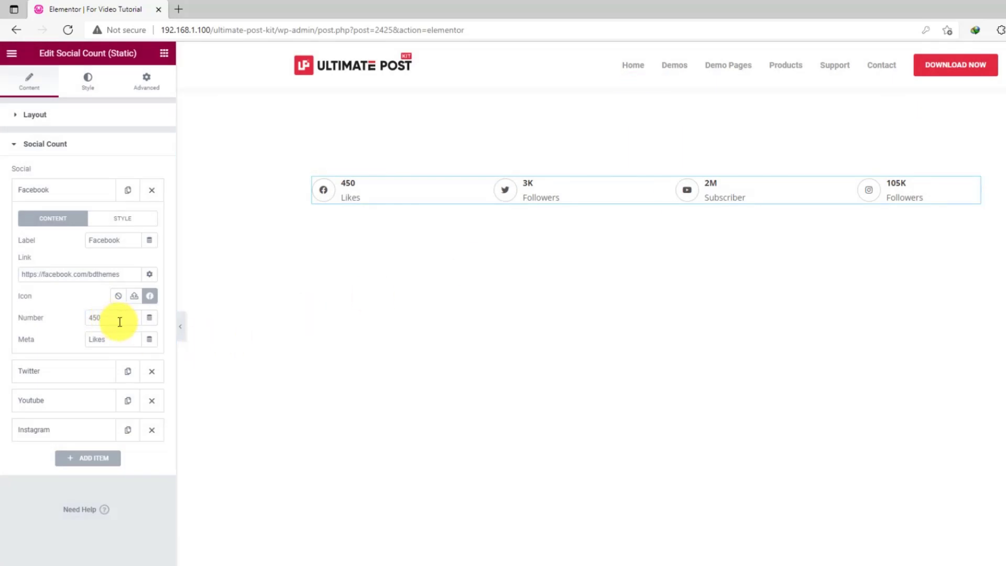
Step: Set the Facebook item's number to 550 and check its meta text
double_click(117, 317)
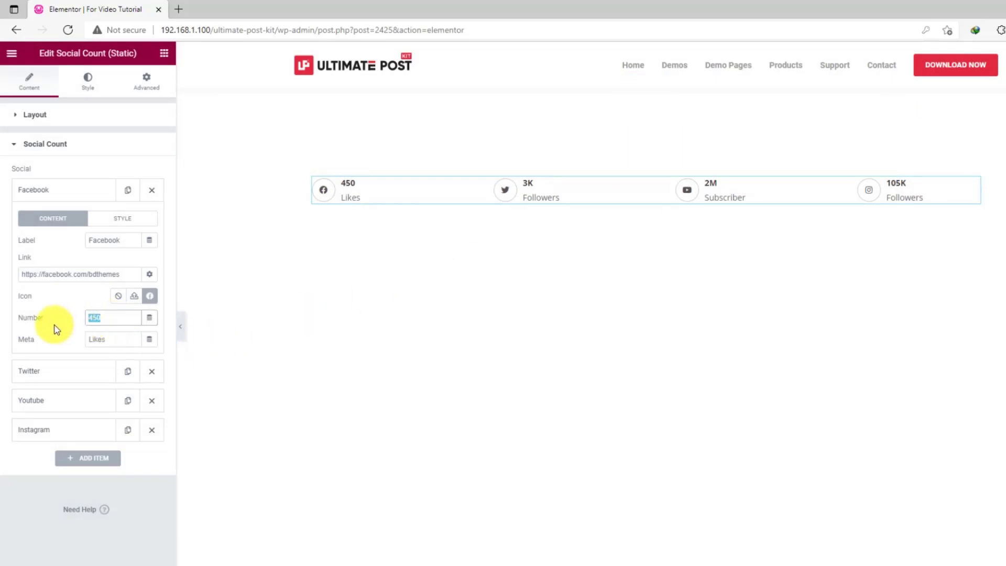
type("550")
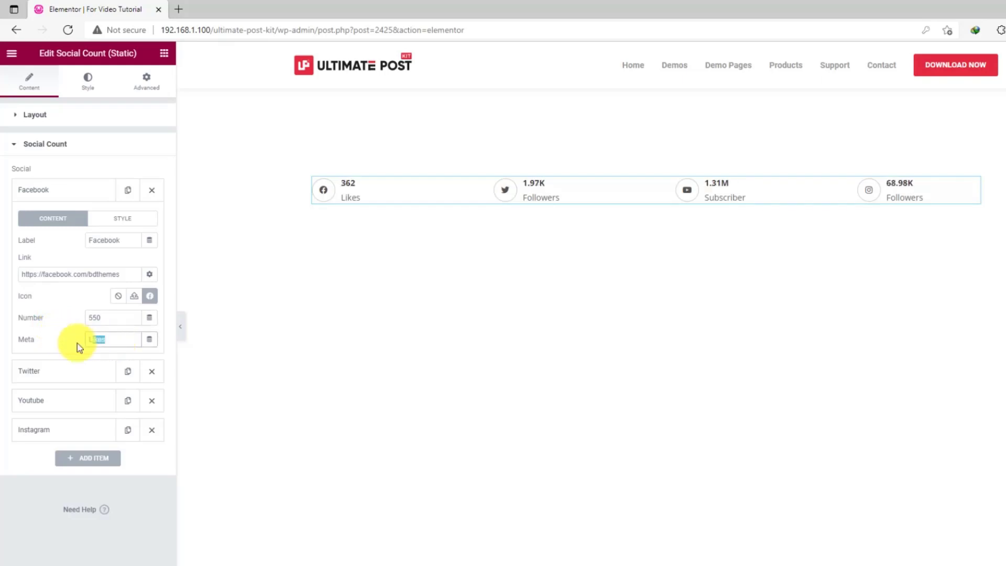
double_click(102, 340)
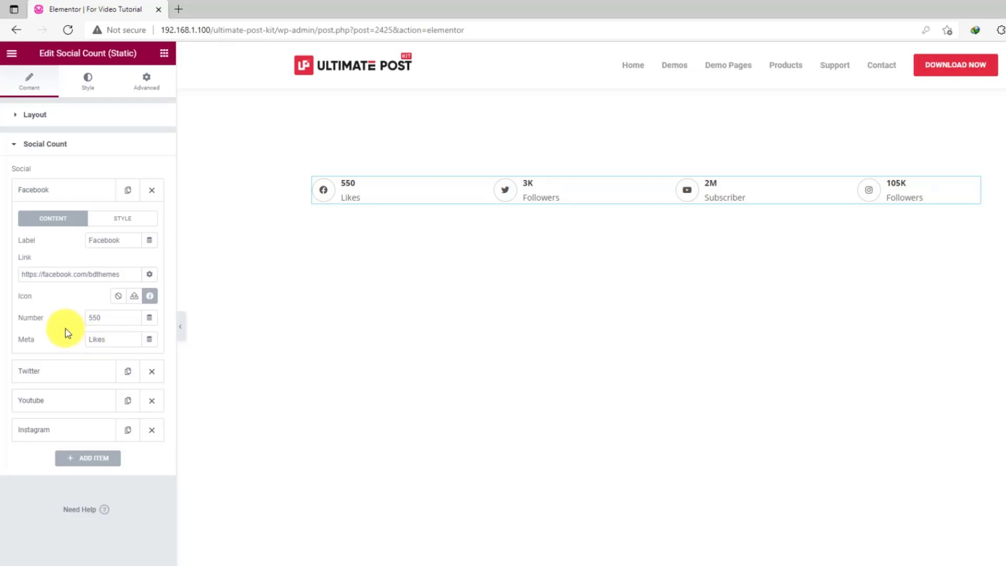
Step: Give the Facebook item a gradient background with #1D3465 as its first color
left_click(131, 225)
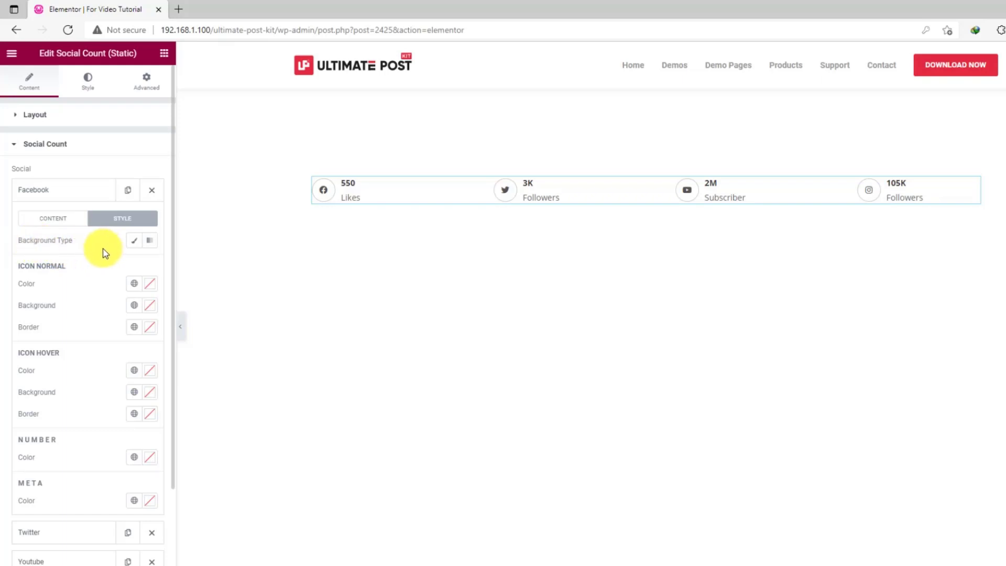
left_click(150, 241)
left_click(149, 265)
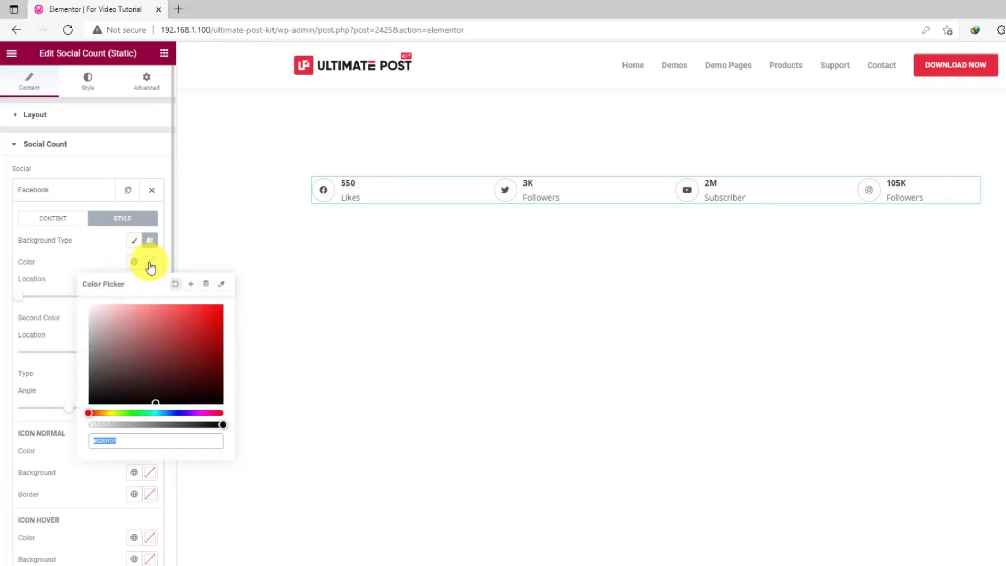
key("ctrl+v")
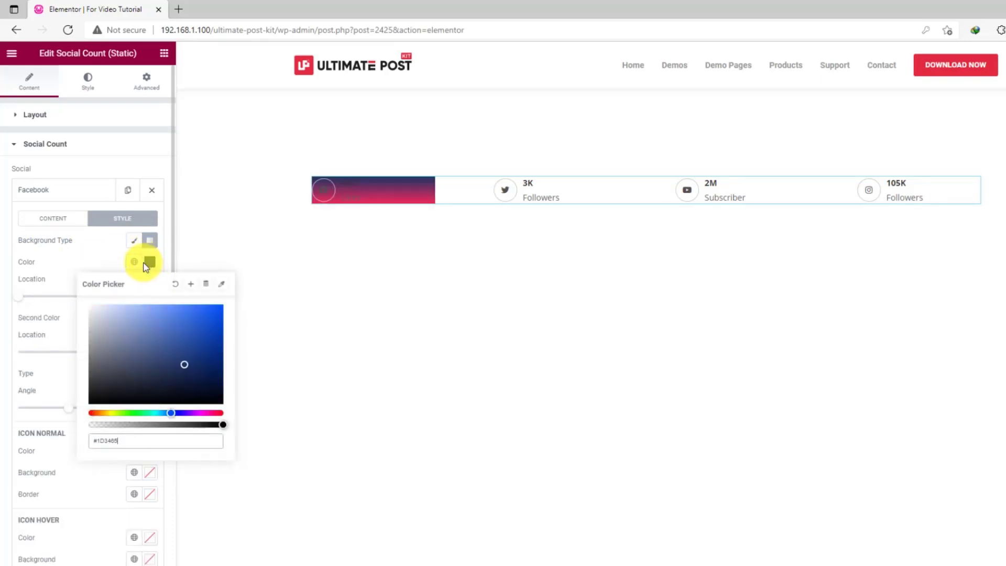
left_click(105, 265)
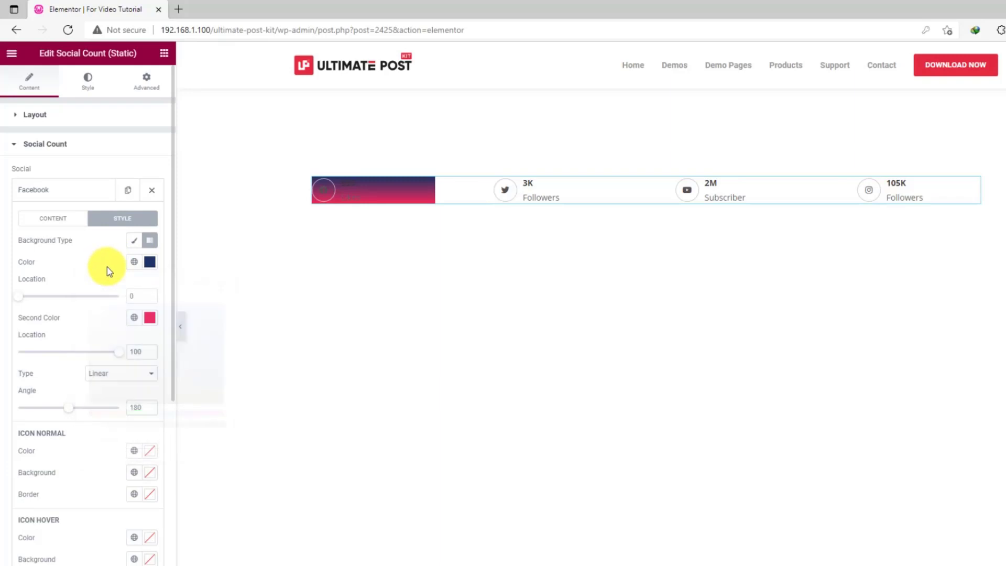
Step: Set the Facebook gradient's second color to a lighter blue and its angle to 240
left_click(148, 318)
type("#1D3465")
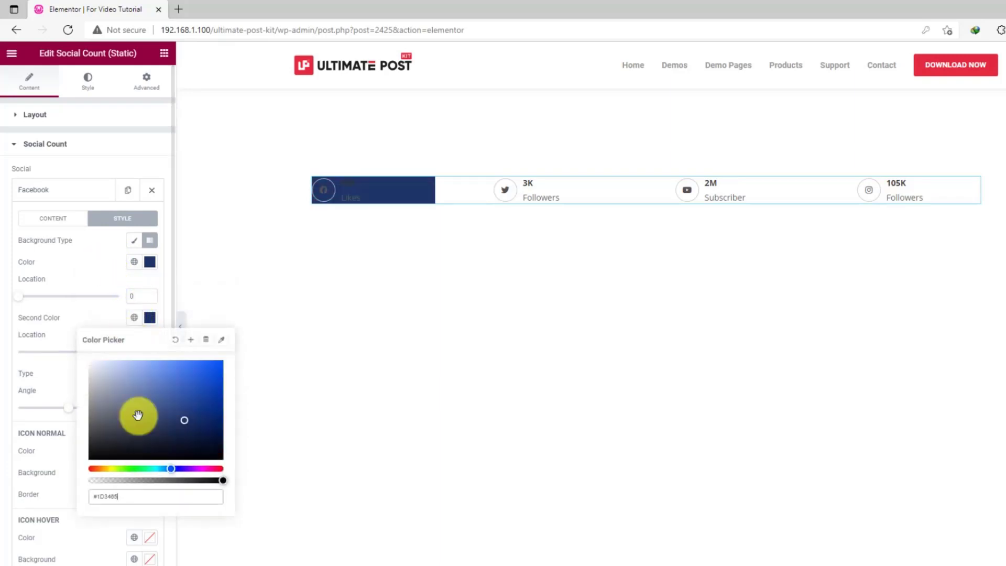
left_click_drag(184, 423, 174, 386)
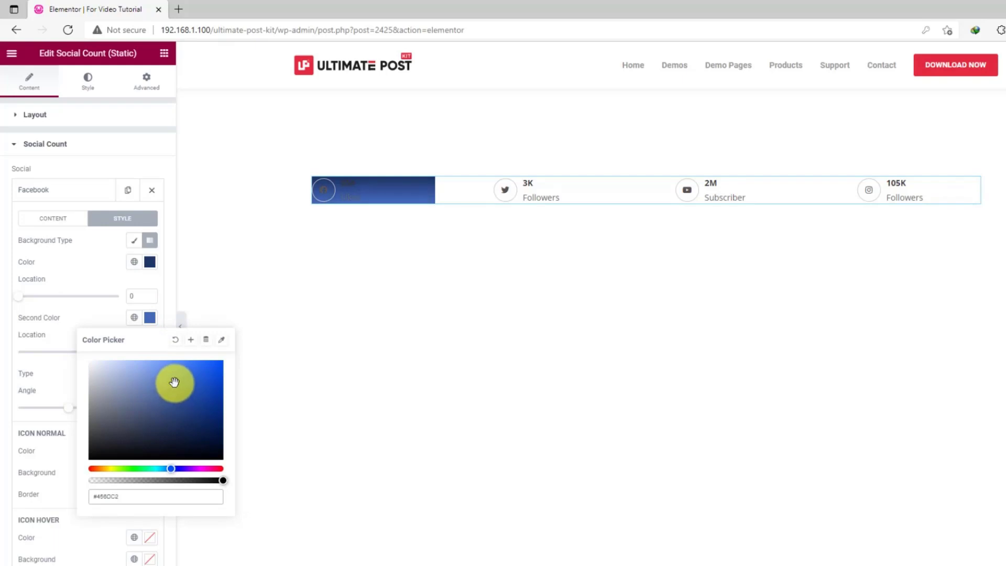
left_click(55, 375)
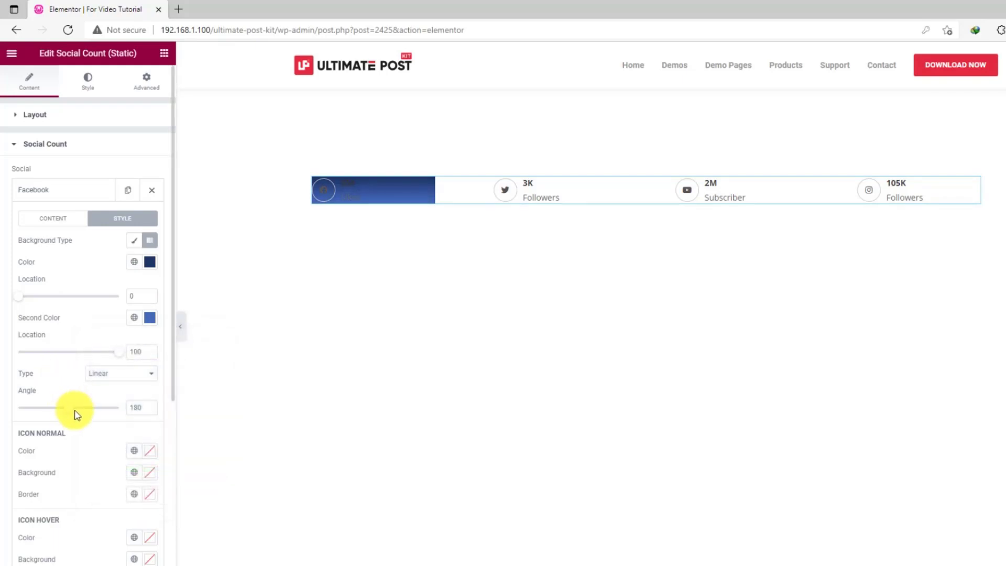
left_click_drag(71, 415, 88, 415)
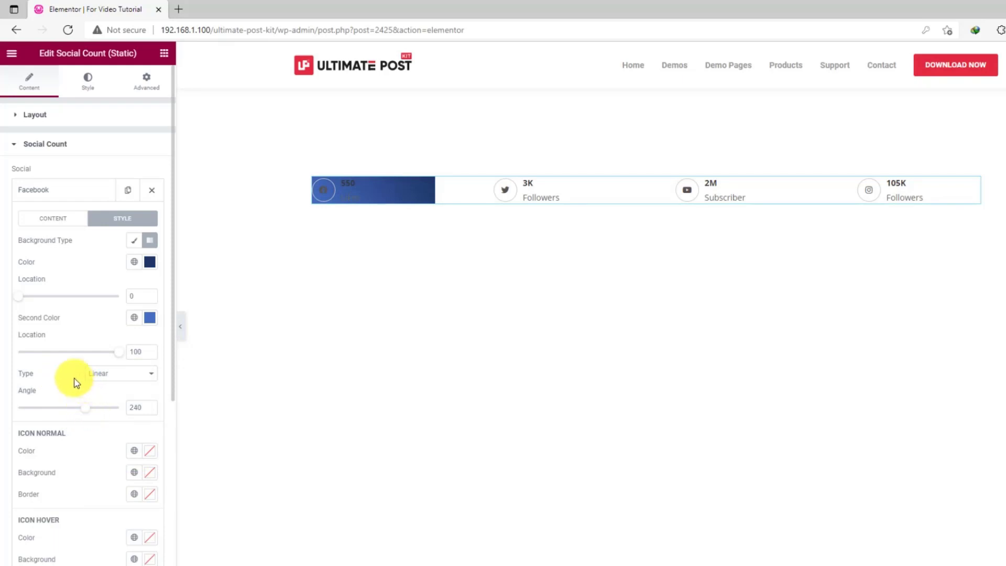
Step: Set the Facebook item's normal icon color to #1D3465 and its icon background to #FFFFFF
scroll(73, 383, "down", 2)
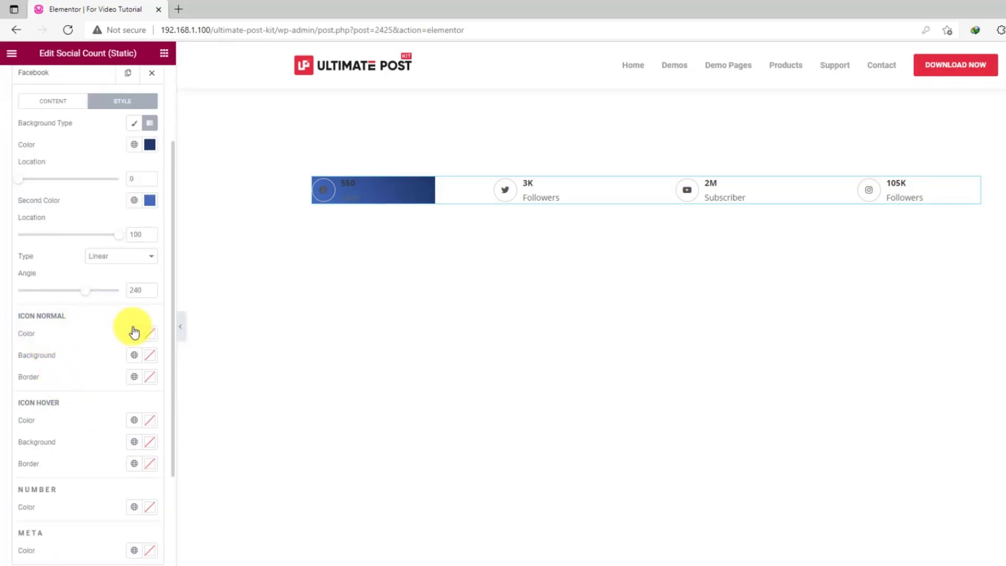
left_click(150, 334)
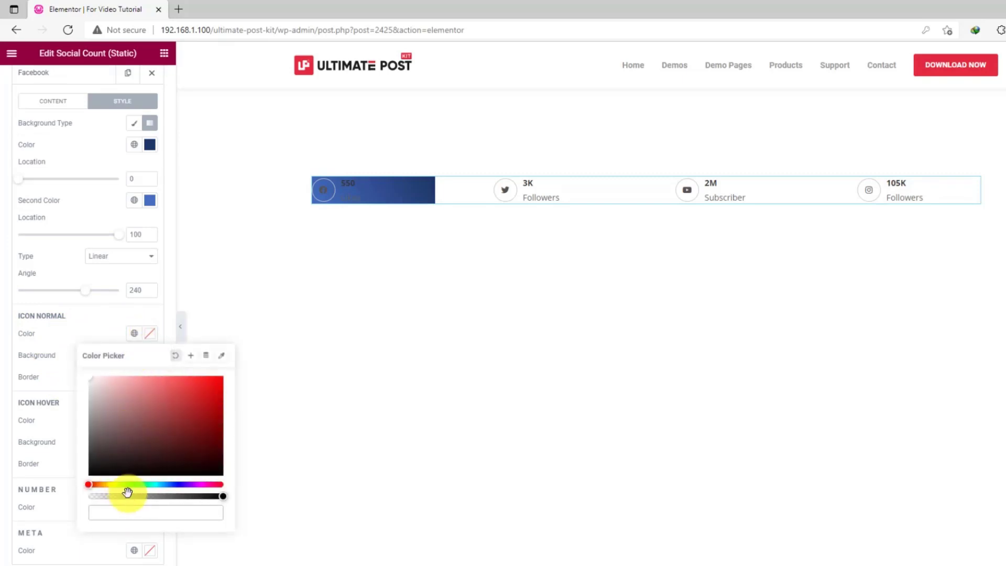
type("#1D3465")
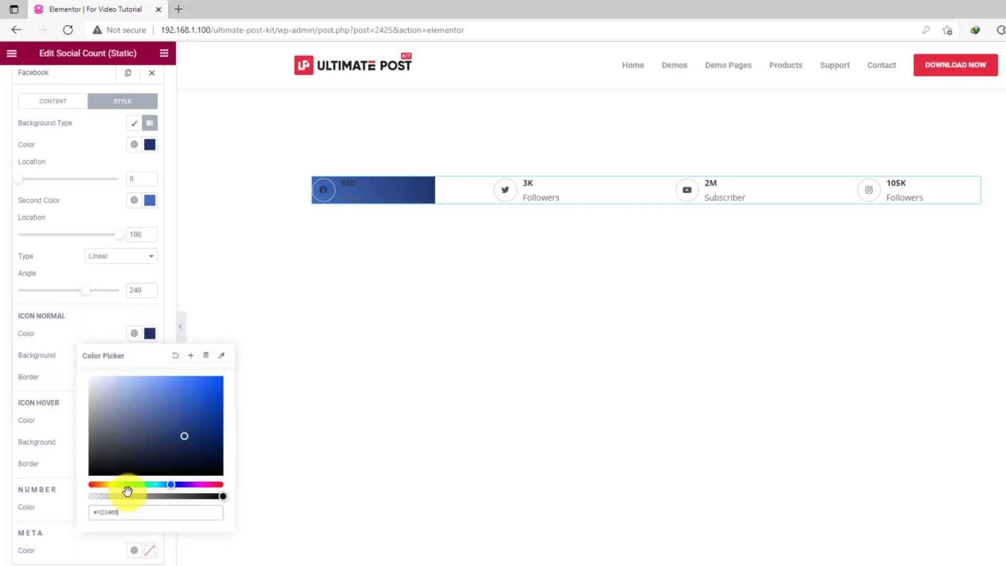
left_click(80, 338)
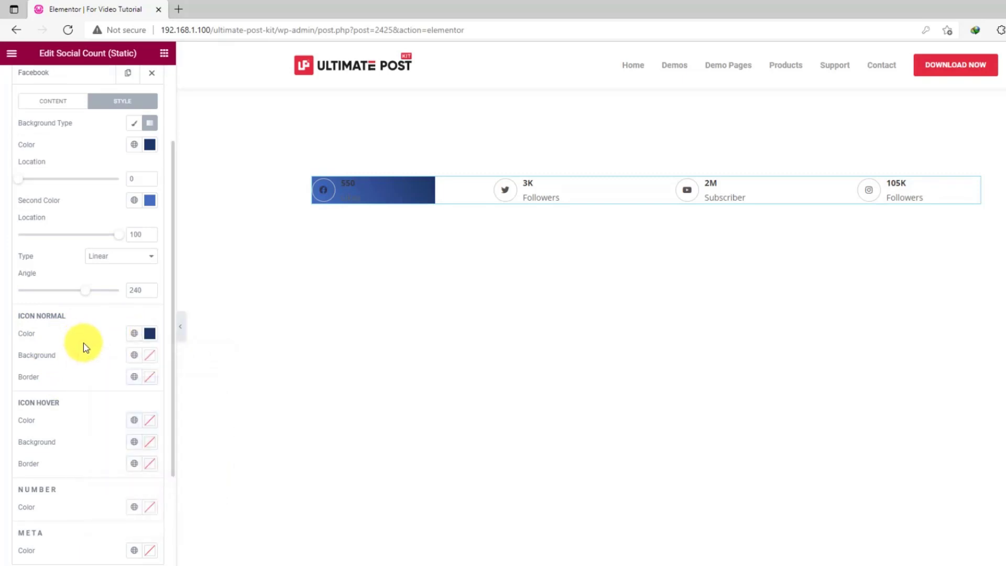
left_click(149, 355)
type("#FFFFFF")
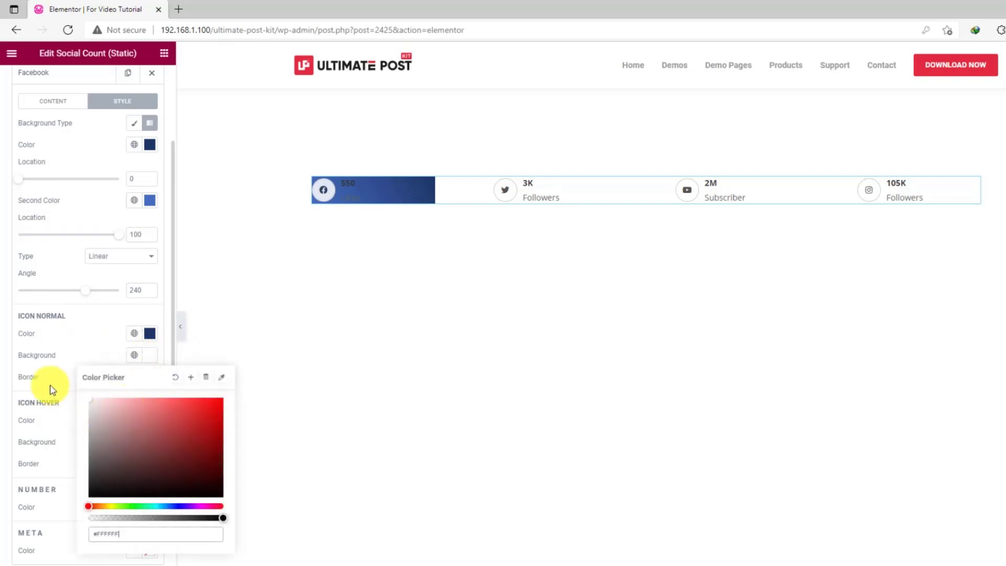
left_click(76, 360)
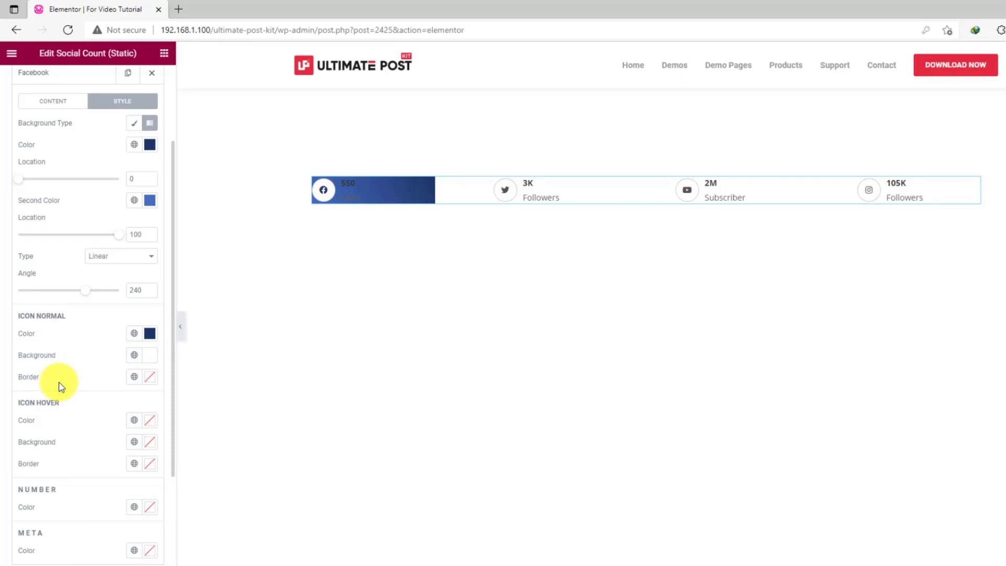
Step: Give the Twitter item a gradient background with #0473B8 as its first color
scroll(59, 382, "up", 3)
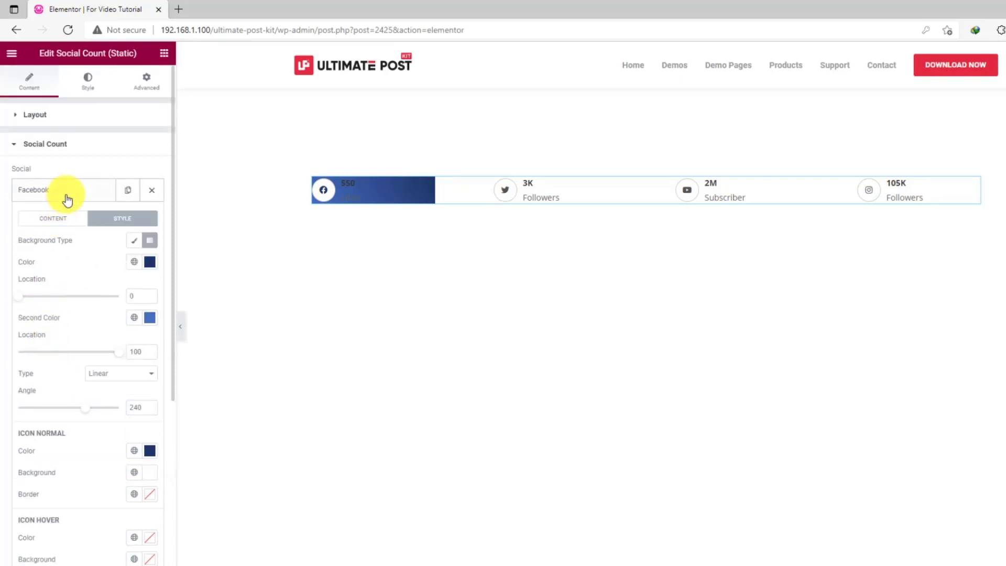
left_click(68, 198)
left_click(63, 220)
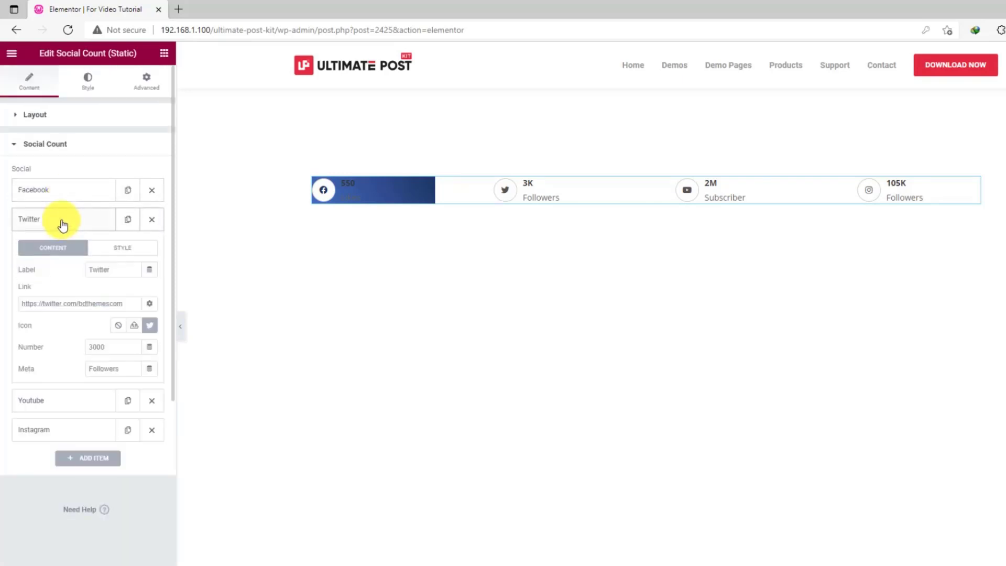
left_click(126, 248)
left_click(150, 269)
left_click(151, 293)
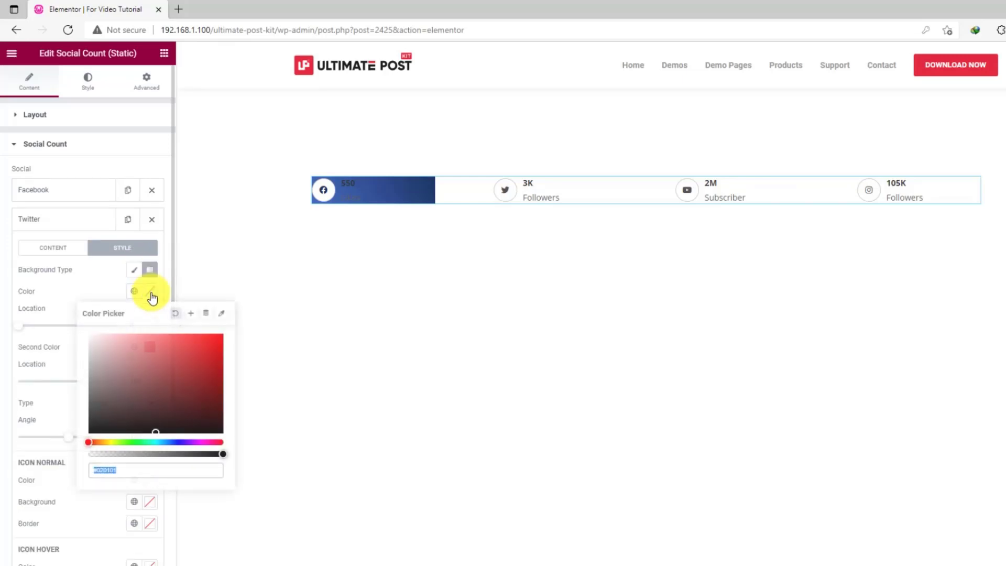
type("#0473B8")
left_click(91, 297)
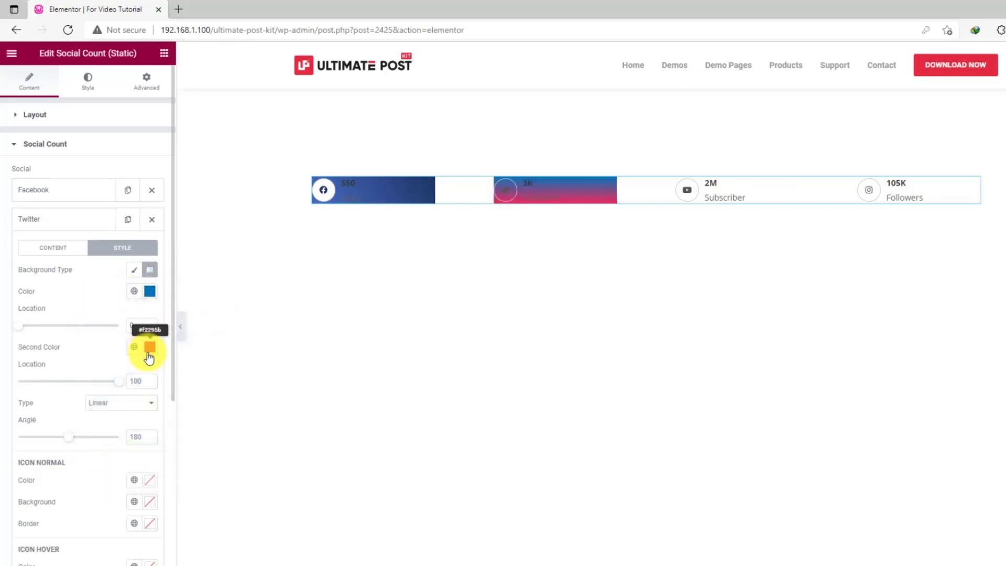
Step: Set the Twitter gradient's second color to the lighter blue #4199CF and angle the gradient like Facebook's
left_click(149, 347)
type("#4199CF")
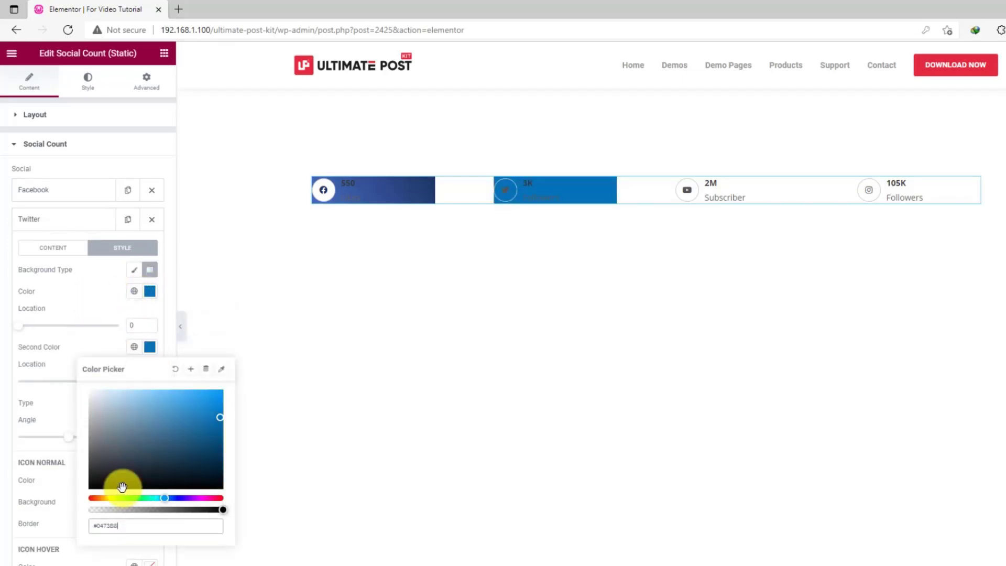
left_click(63, 417)
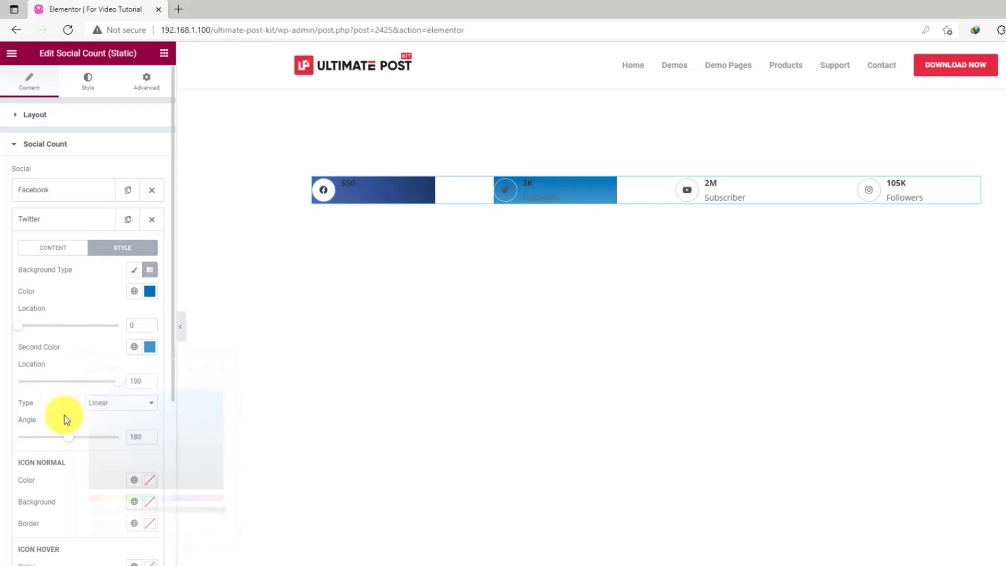
Step: Set the Twitter item's normal icon color to #0473B8 and its icon background to #FFFFFF
left_click(149, 480)
type("#0473B8")
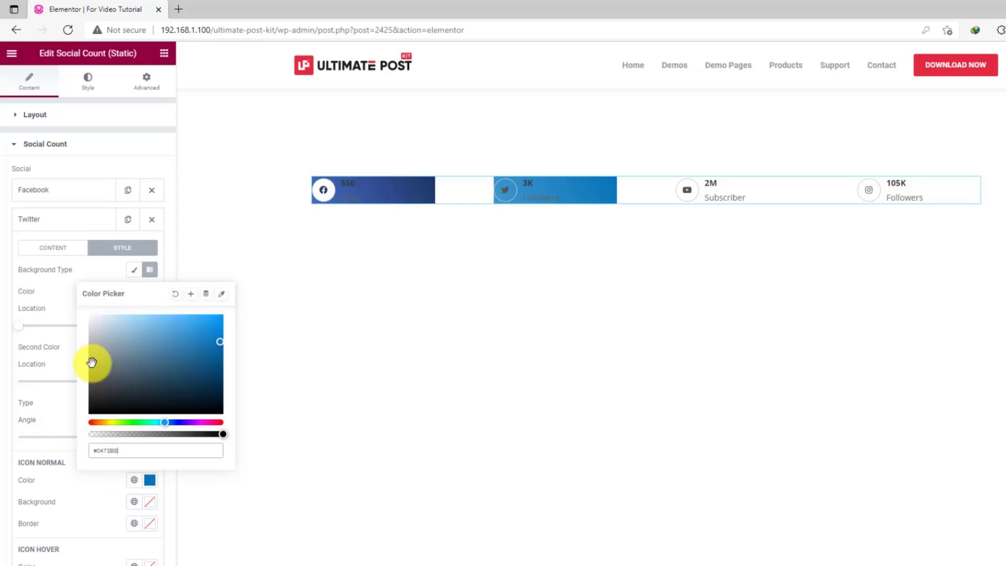
left_click(149, 502)
left_click_drag(113, 414, 72, 332)
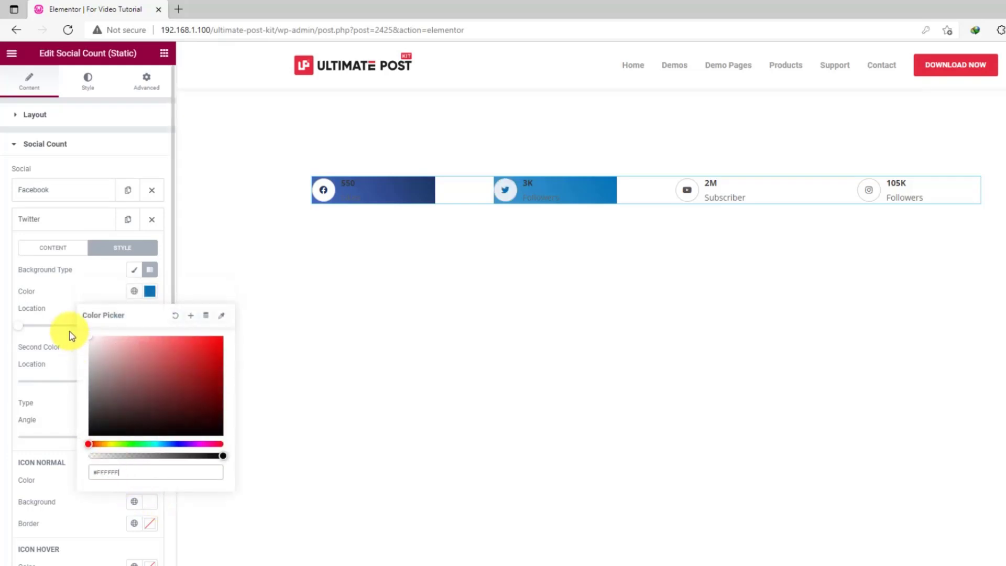
left_click(59, 330)
Step: Give the Youtube item a gradient background with #900000 as its first color
left_click(79, 224)
left_click(74, 249)
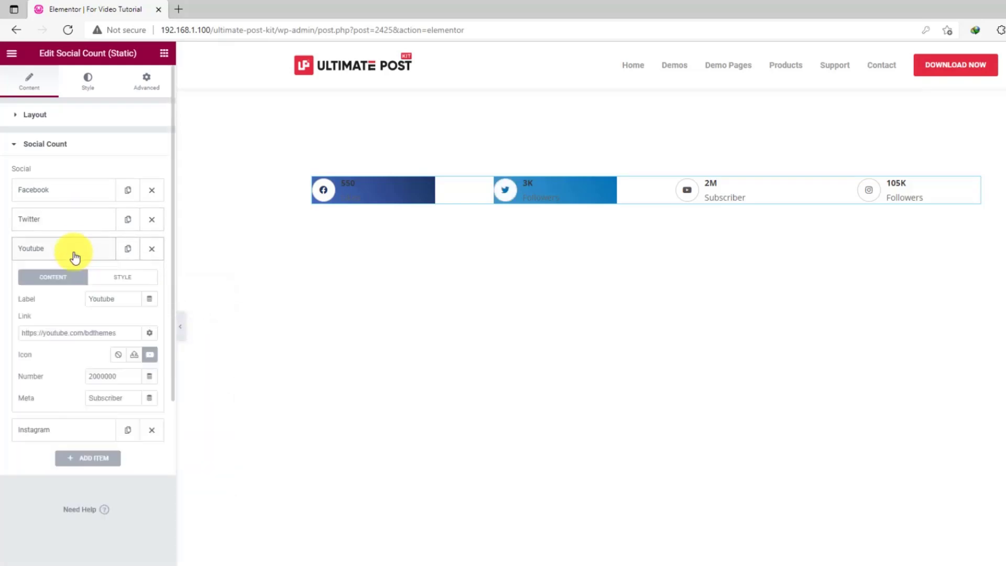
left_click(129, 277)
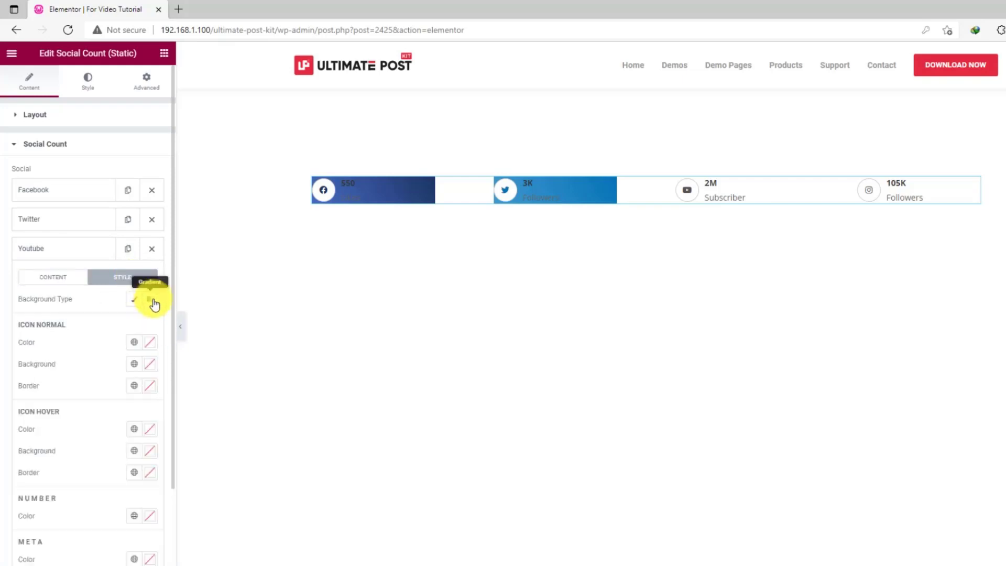
left_click(150, 298)
left_click(150, 321)
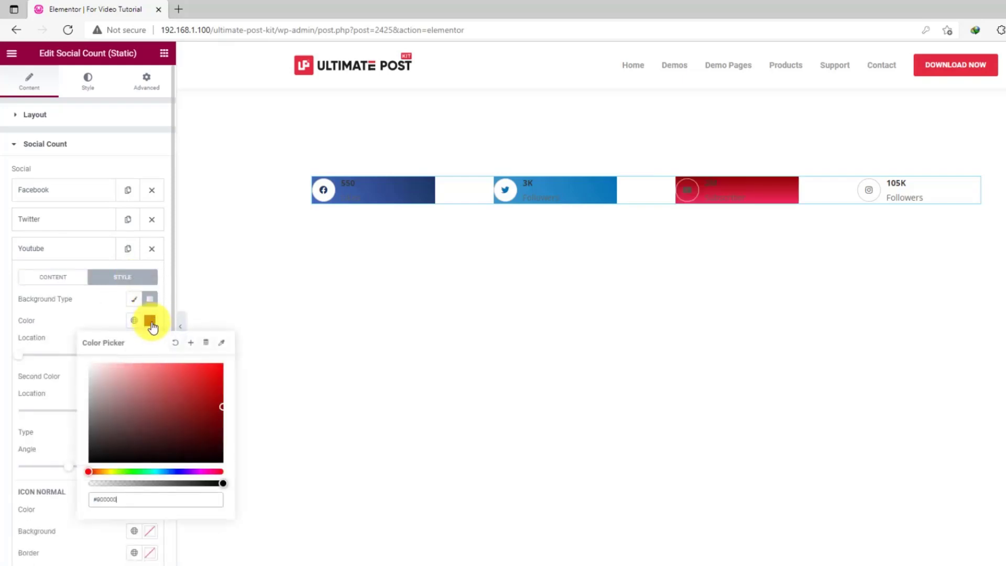
left_click(91, 335)
Step: Set the Youtube gradient's second color to a lighter red and its angle to 240
left_click(150, 377)
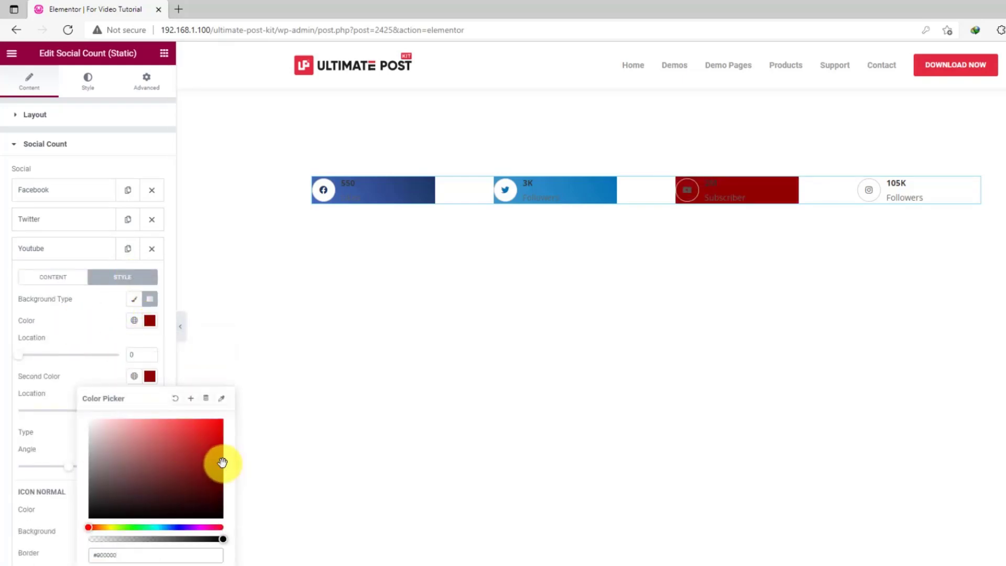
left_click(175, 429)
left_click_drag(68, 466, 87, 472)
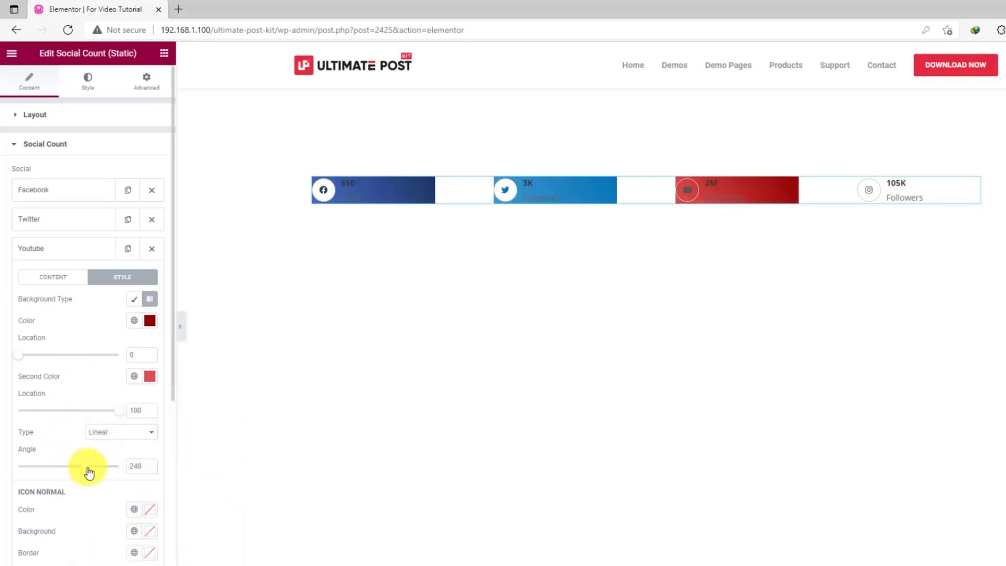
Step: Set the Youtube item's normal icon color to dark red #8D0000 and its icon background to #FFFFFF
left_click(150, 510)
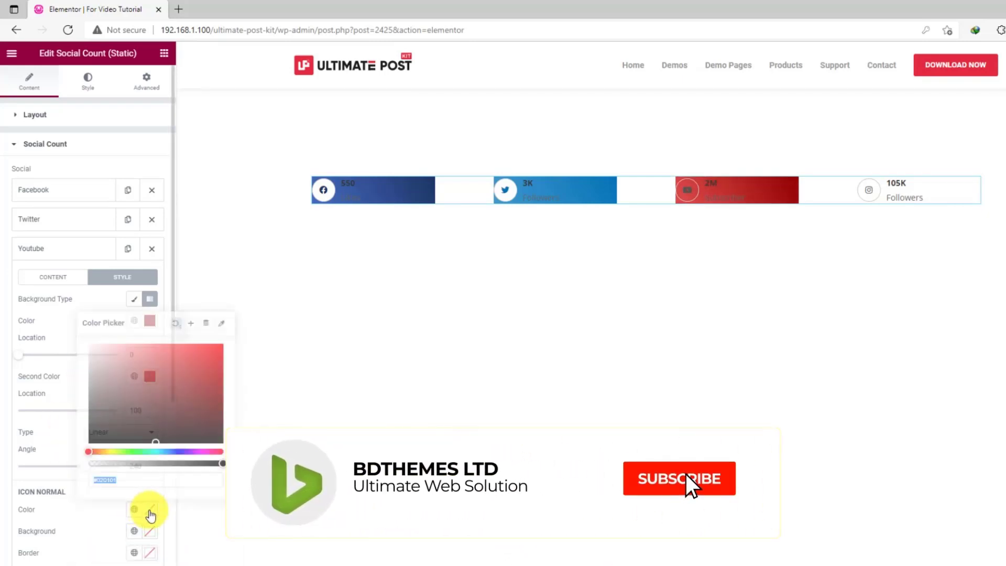
type("#8D0000")
left_click(63, 481)
scroll(133, 462, "down", 2)
left_click(150, 414)
left_click_drag(109, 278, 73, 235)
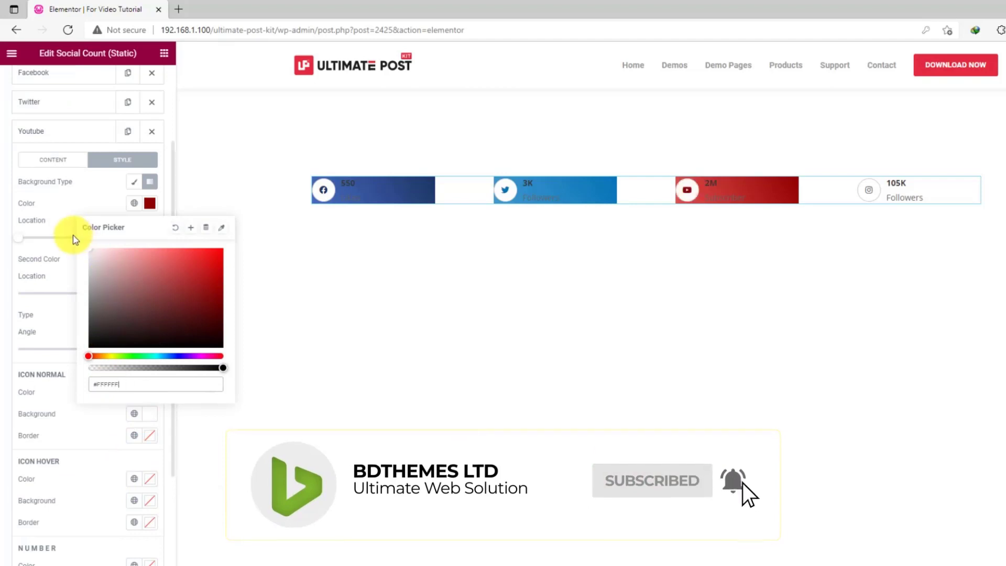
left_click(60, 262)
Step: Give the Instagram item a gradient background with #CE184A as its first color
scroll(93, 286, "up", 2)
left_click(78, 251)
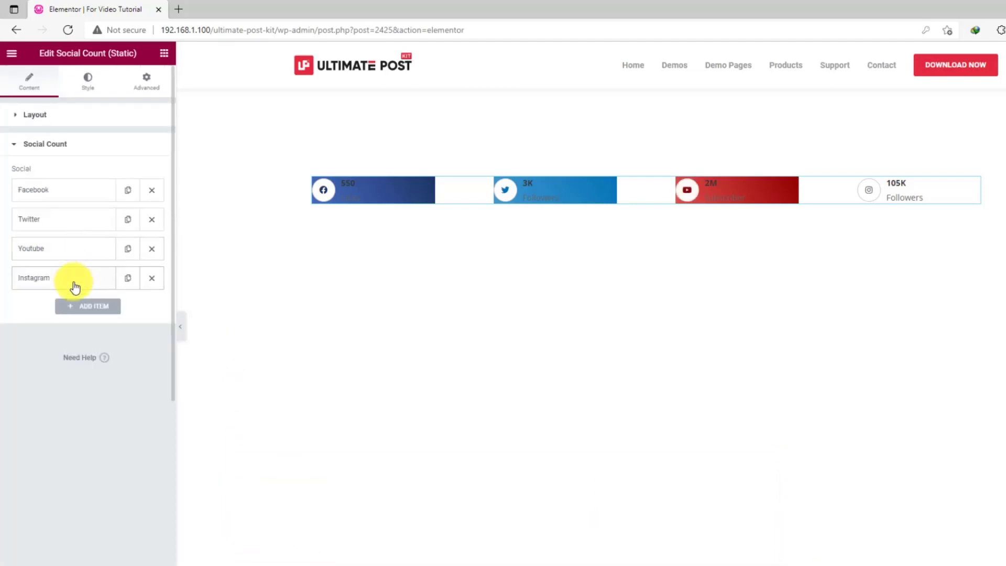
left_click(74, 285)
left_click(132, 307)
left_click(149, 328)
left_click(150, 349)
type("#CE184A")
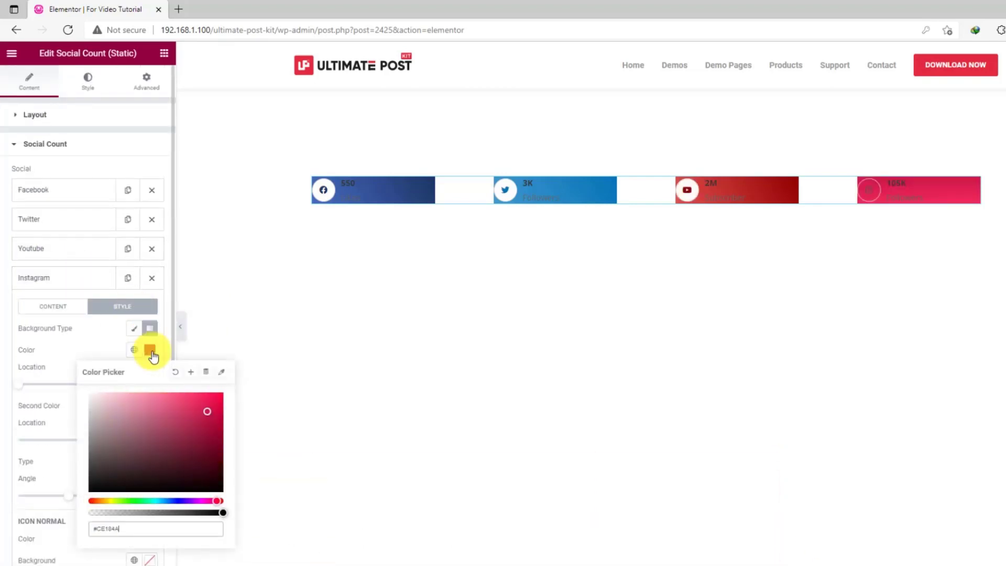
left_click(113, 348)
Step: Set the Instagram gradient's second color to a light orange and its angle to 240
left_click(150, 406)
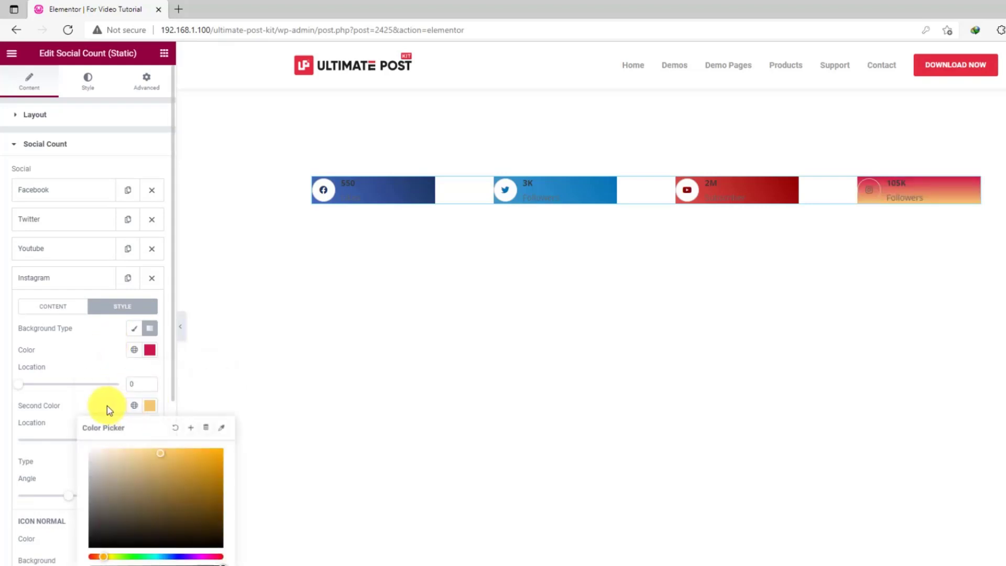
left_click(107, 405)
left_click_drag(68, 495, 103, 496)
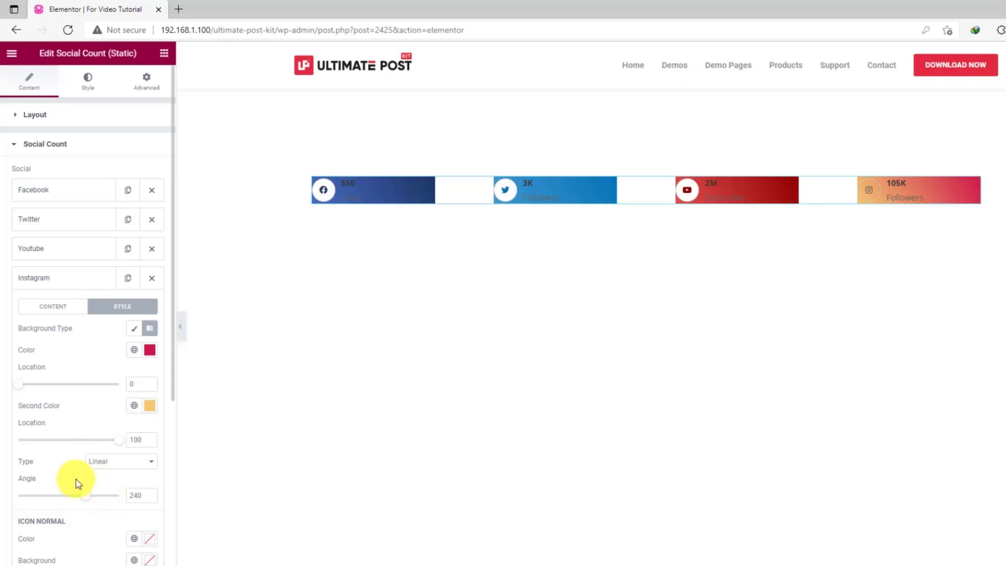
Step: Try to set the Instagram item's icon hover color to #CE184A
scroll(79, 483, "down", 3)
left_click(148, 451)
type("#CE184A")
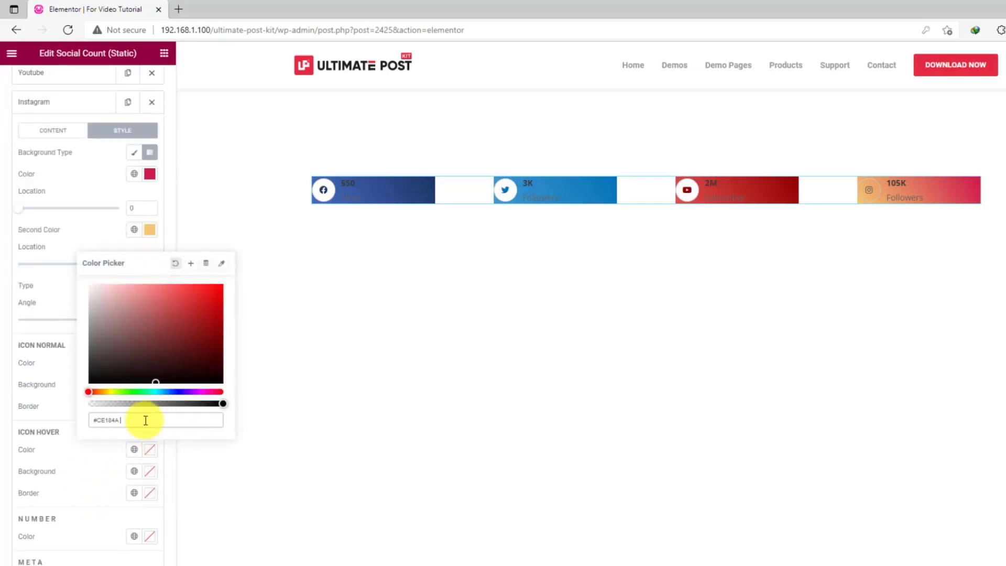
left_click(118, 453)
Step: Set the Instagram item's normal icon color to #CE184A and its icon background to white
left_click(149, 363)
type("#CE184A")
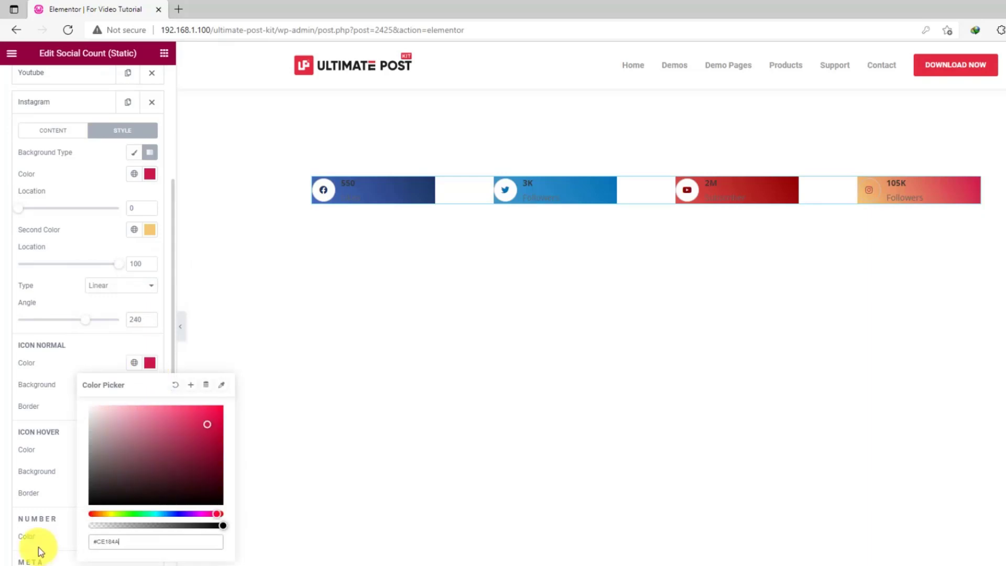
left_click(86, 364)
left_click(150, 384)
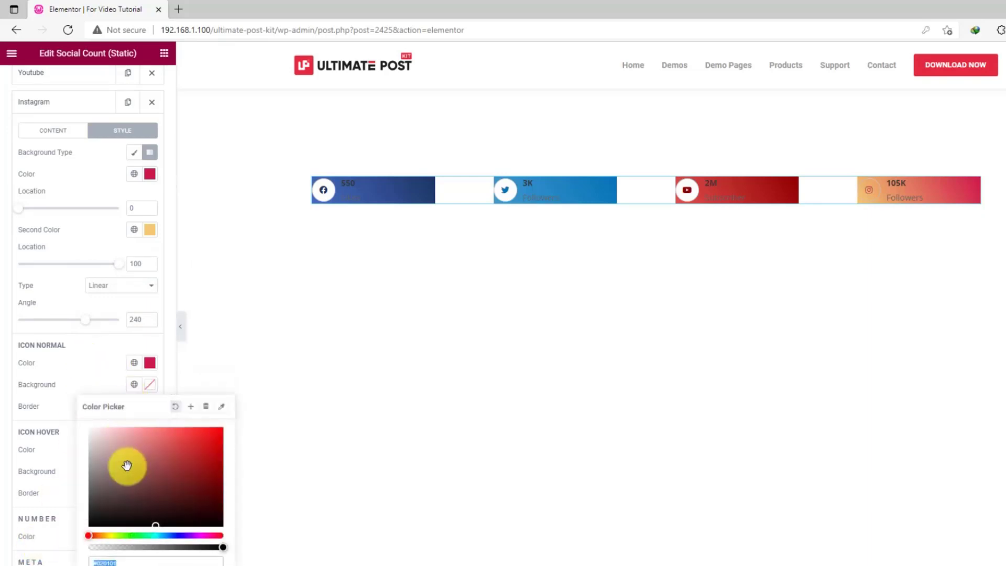
left_click(78, 386)
Step: Set the padding of all social count items to 10 px and their corner radius to 5 px
scroll(83, 391, "up", 3)
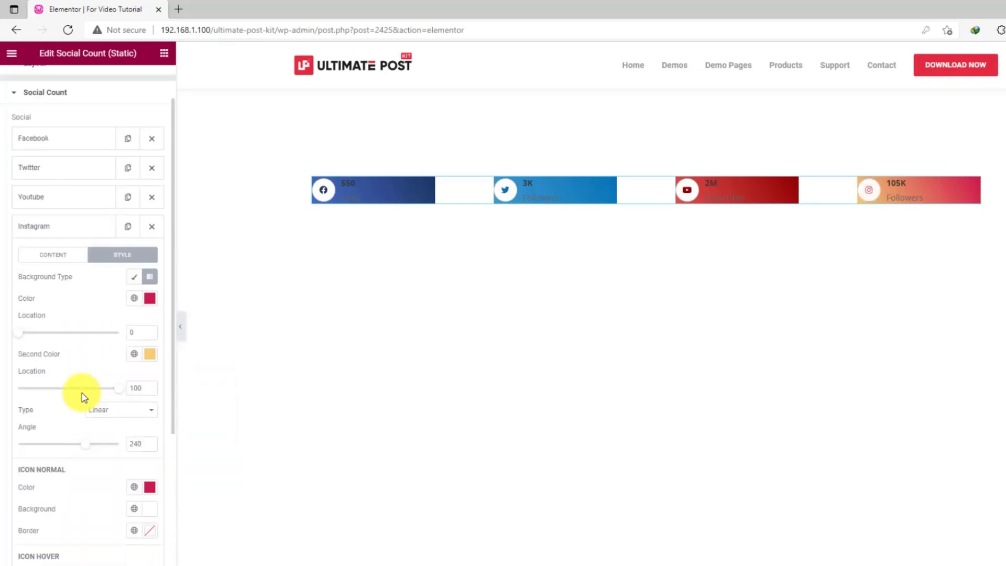
scroll(82, 393, "up", 1)
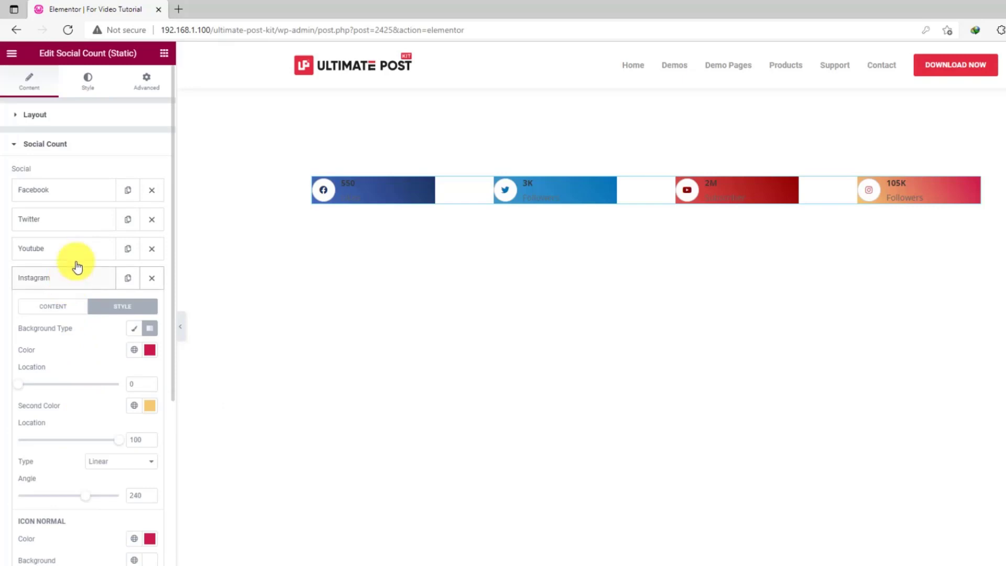
left_click(88, 84)
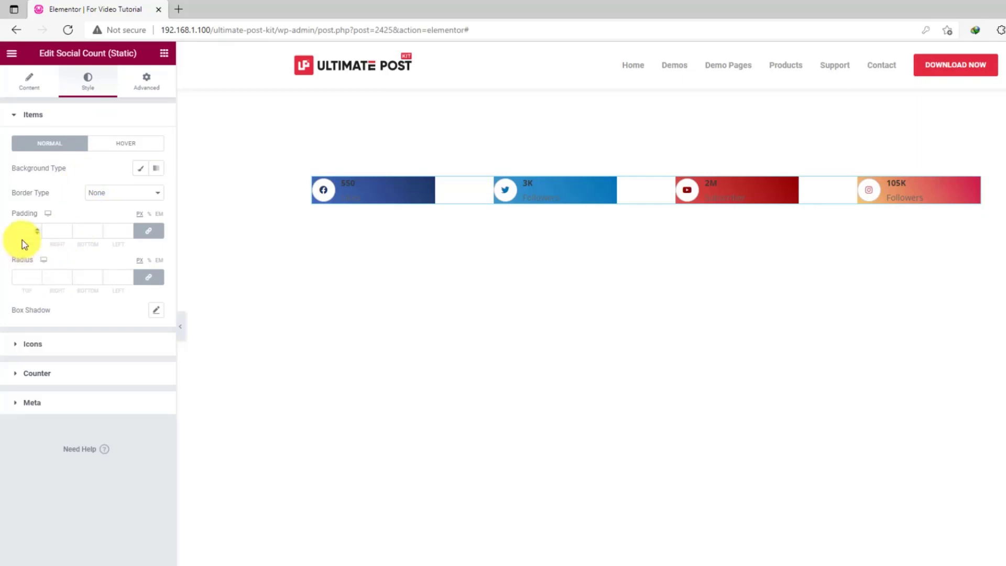
type("10")
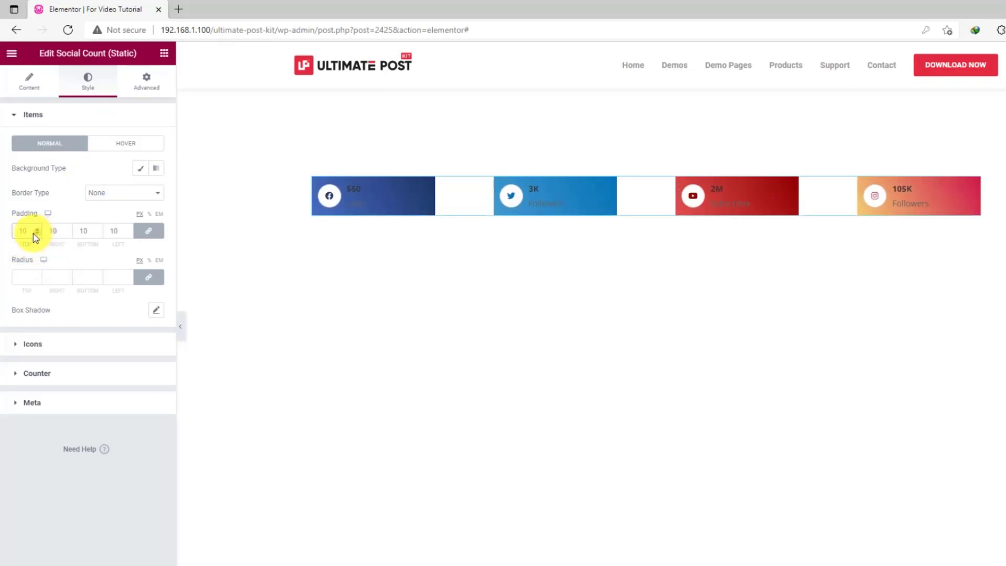
left_click(20, 278)
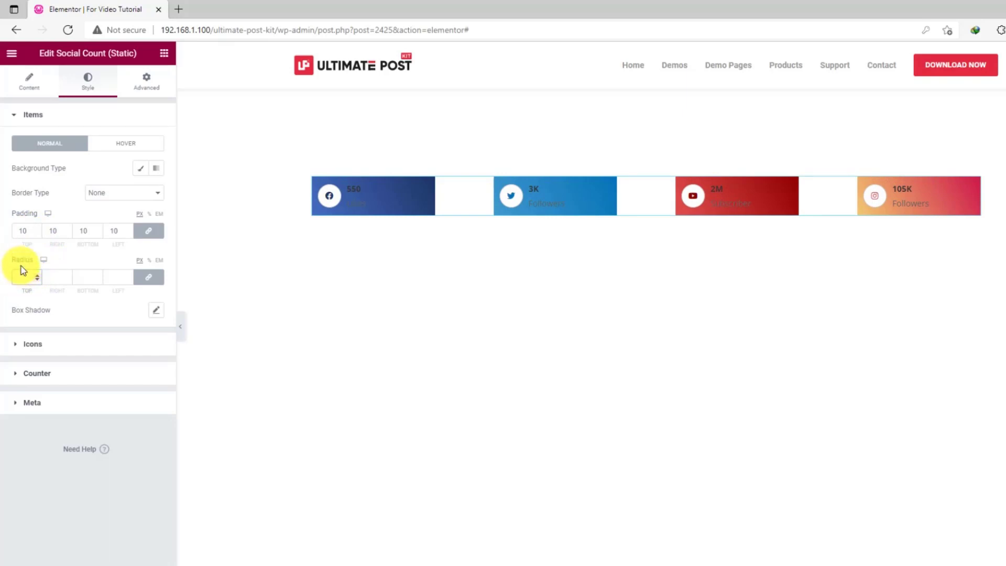
type("5")
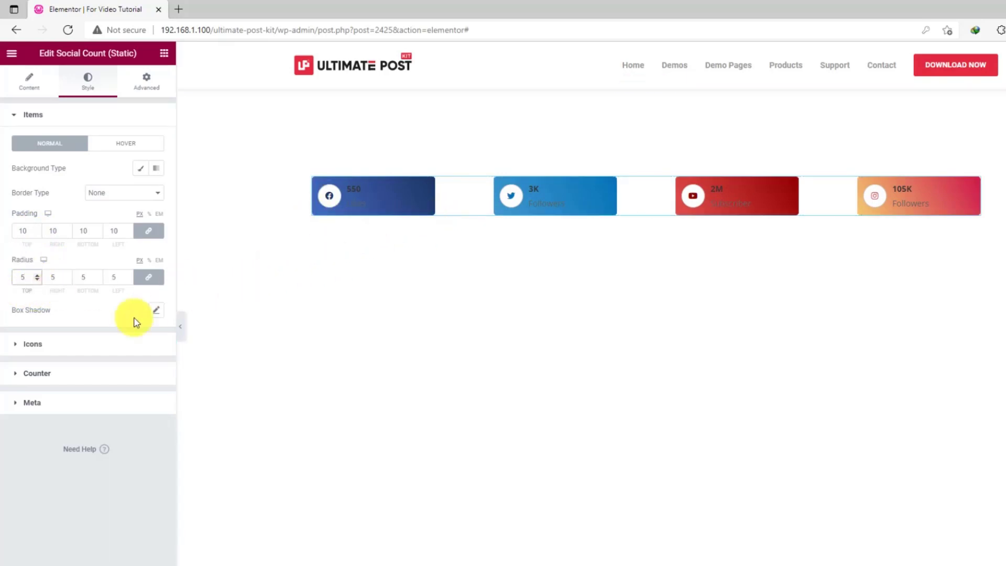
Step: Give the icons a solid white border of width 0 and a padding of 26 px on all sides
left_click(83, 346)
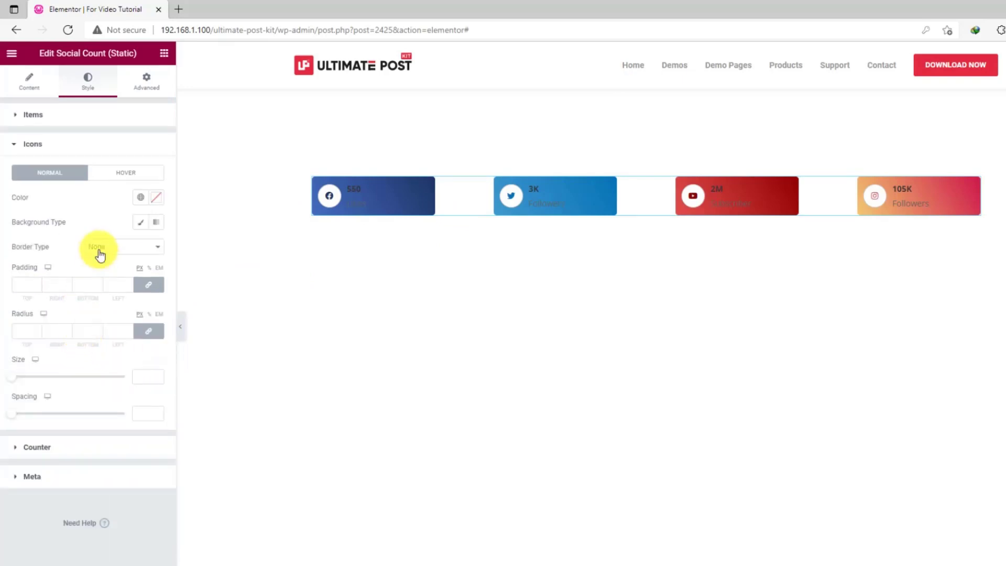
left_click(100, 255)
left_click(110, 269)
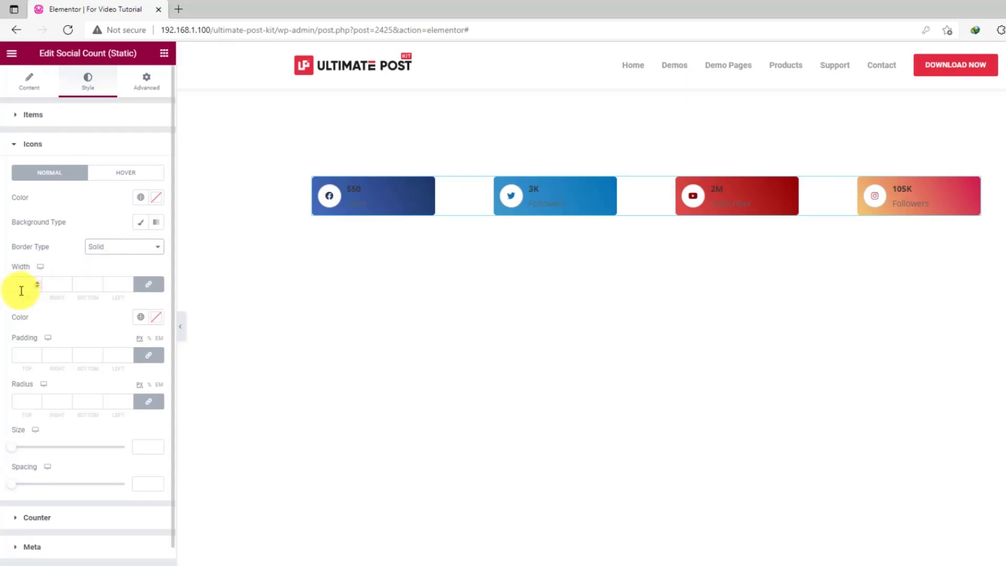
left_click(21, 286)
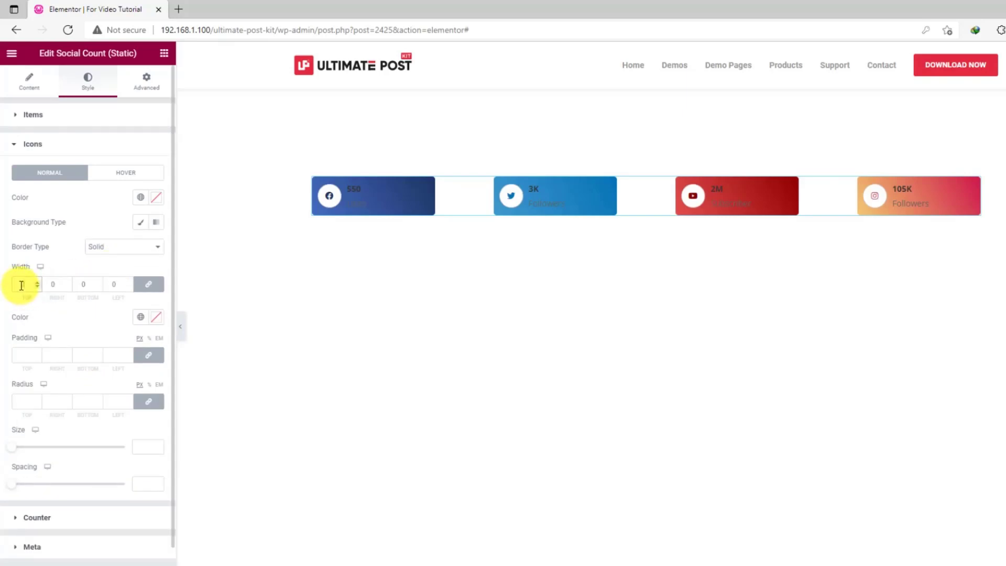
left_click(157, 320)
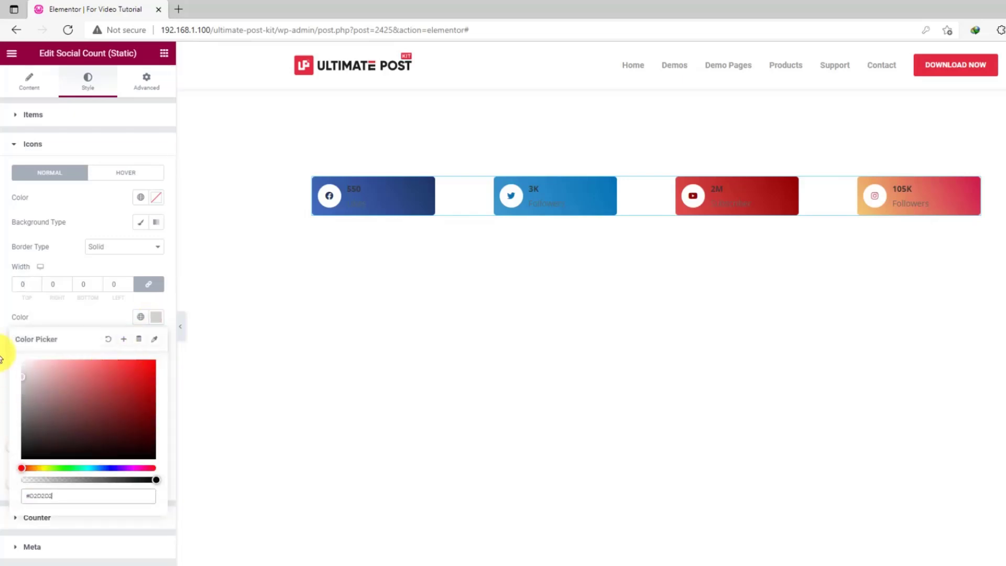
left_click(67, 314)
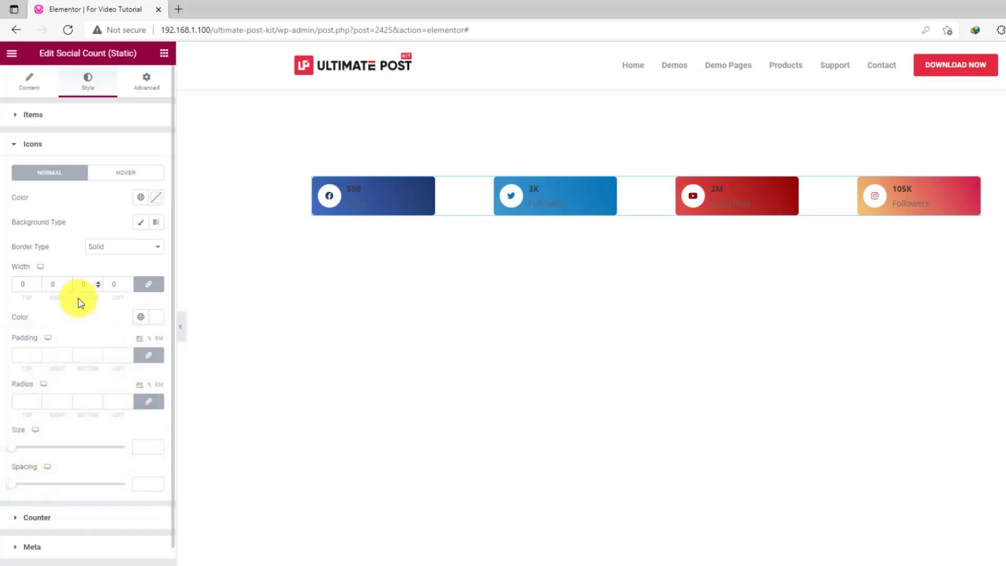
left_click(24, 355)
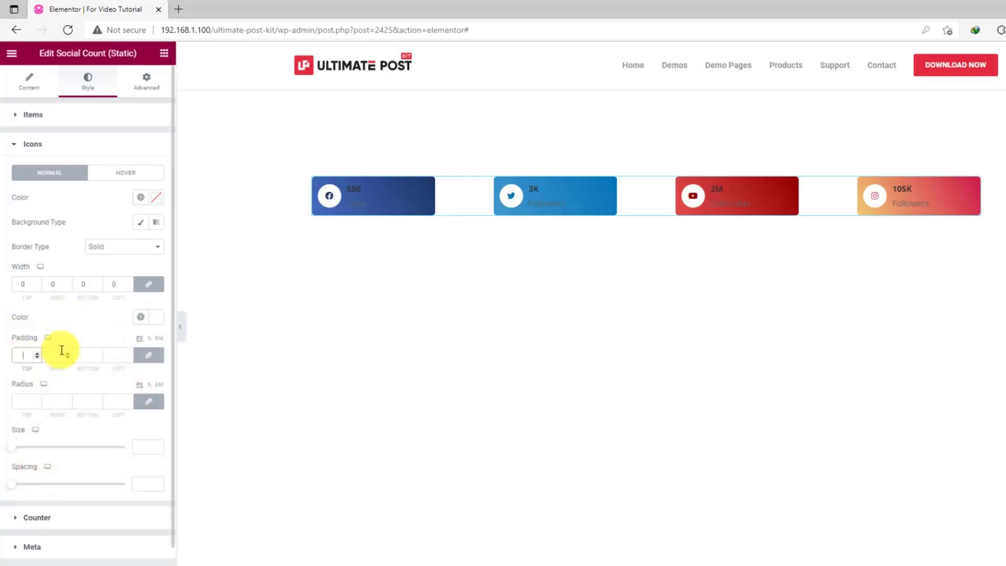
type("26")
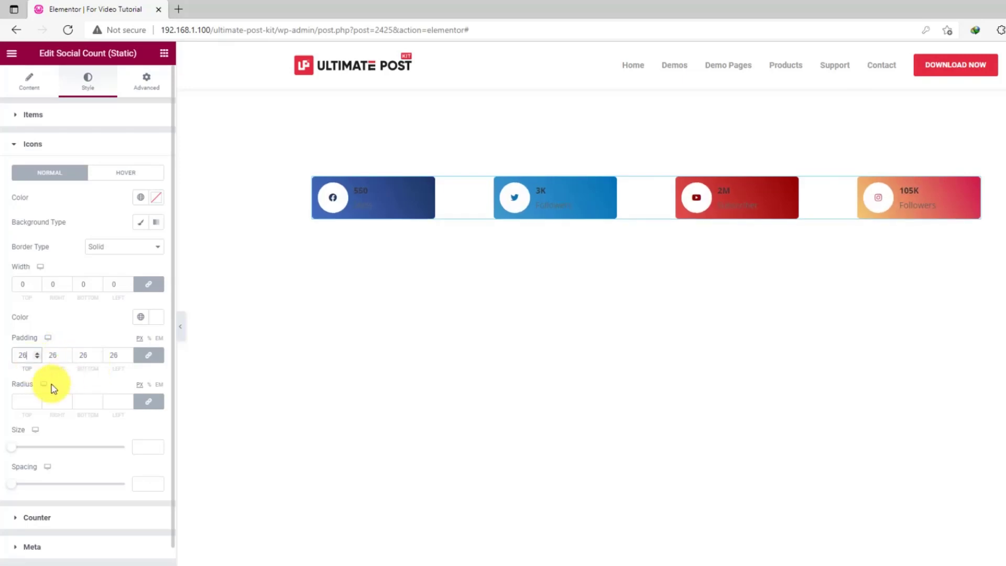
Step: Set the icons' corner radius to 3 px on all sides, their size to 20 and their spacing to 10
left_click(24, 402)
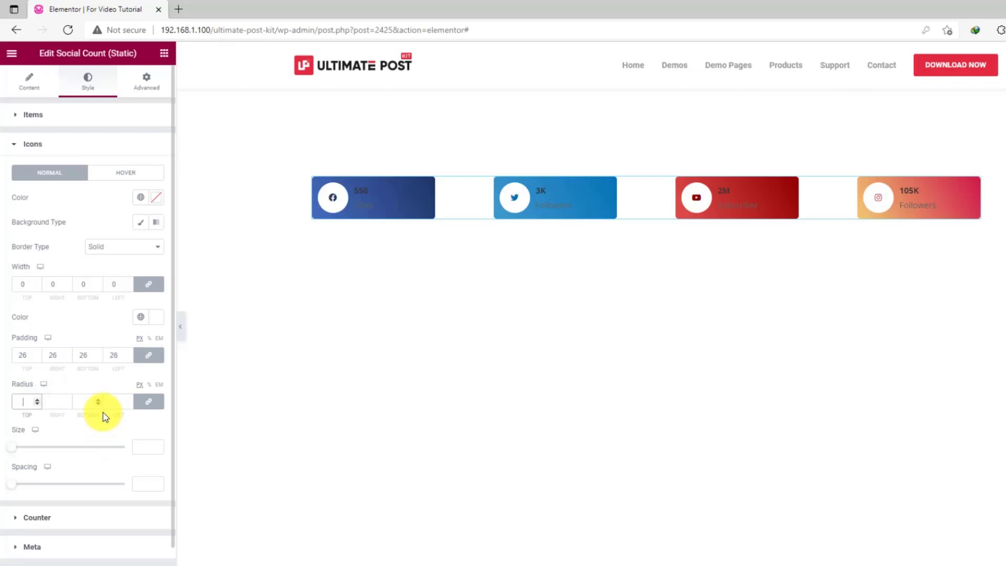
type("3")
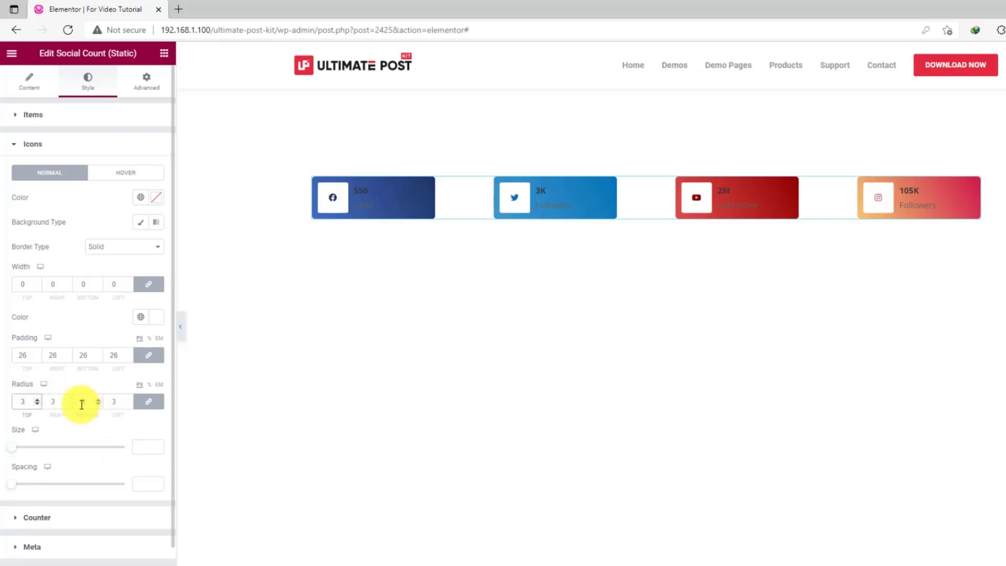
left_click_drag(11, 454, 33, 451)
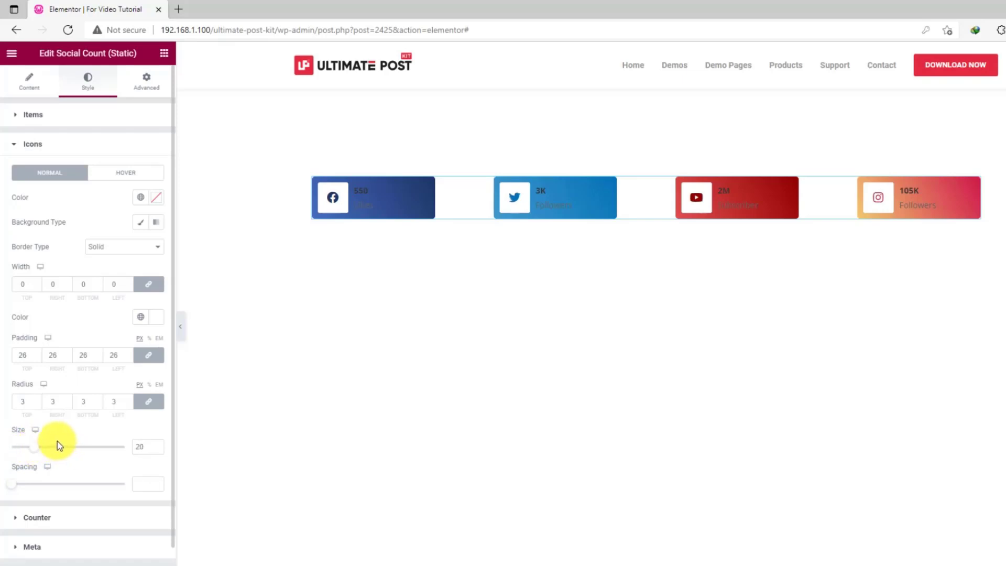
left_click_drag(11, 487, 23, 492)
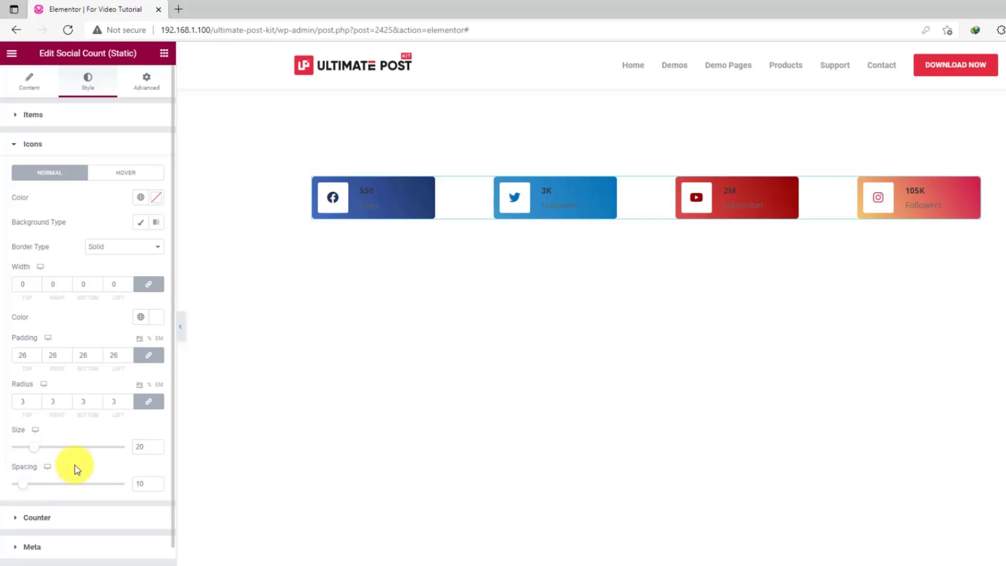
Step: Set the counter text color to #FFFFFF and enlarge its font size to slightly under 22 px
left_click(72, 525)
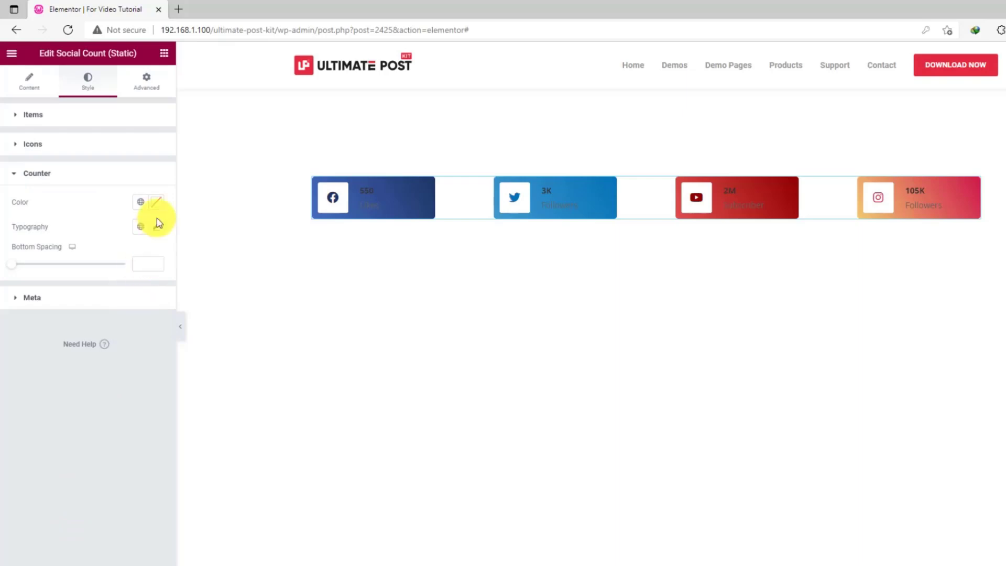
left_click(157, 203)
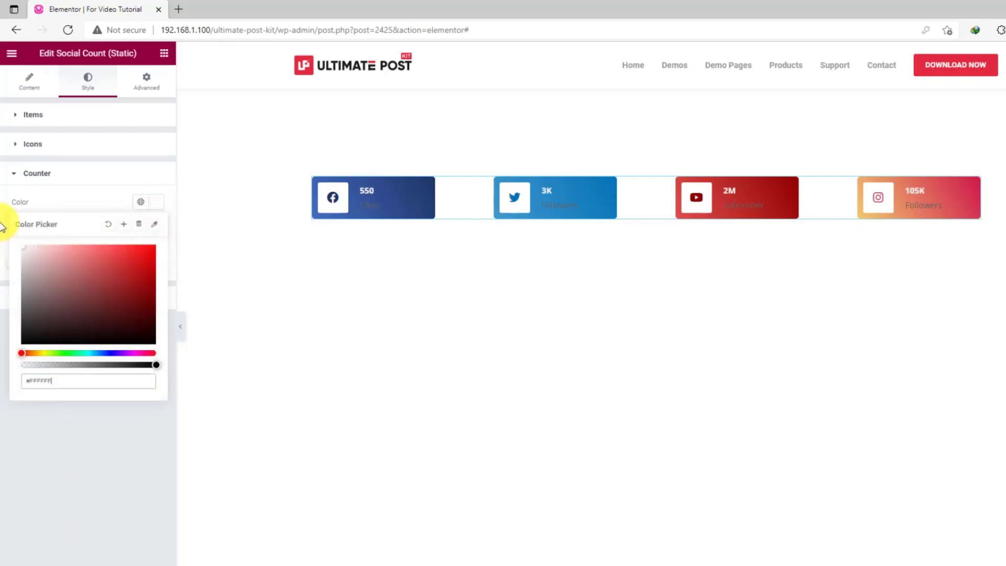
left_click(67, 196)
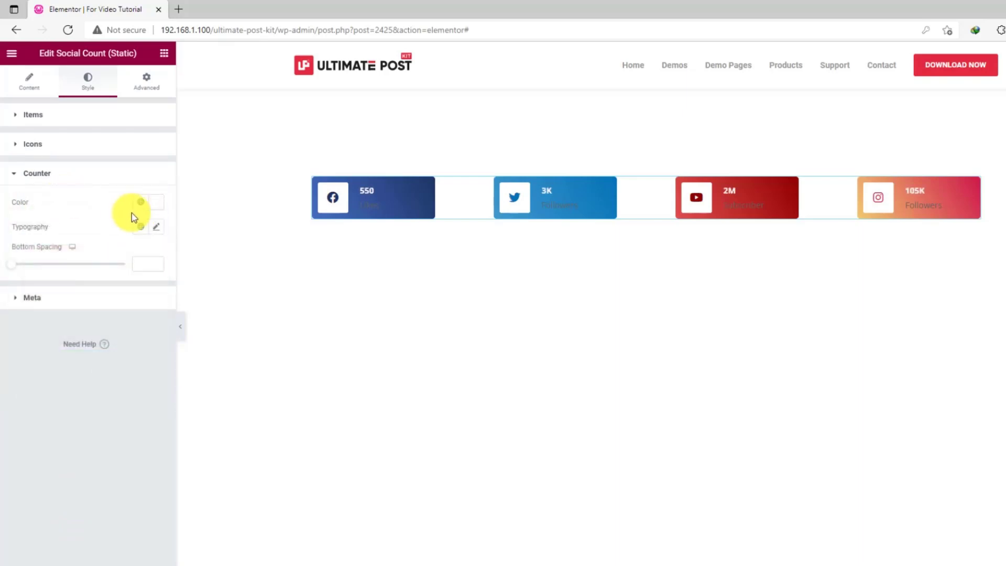
left_click(155, 227)
left_click_drag(19, 320, 30, 325)
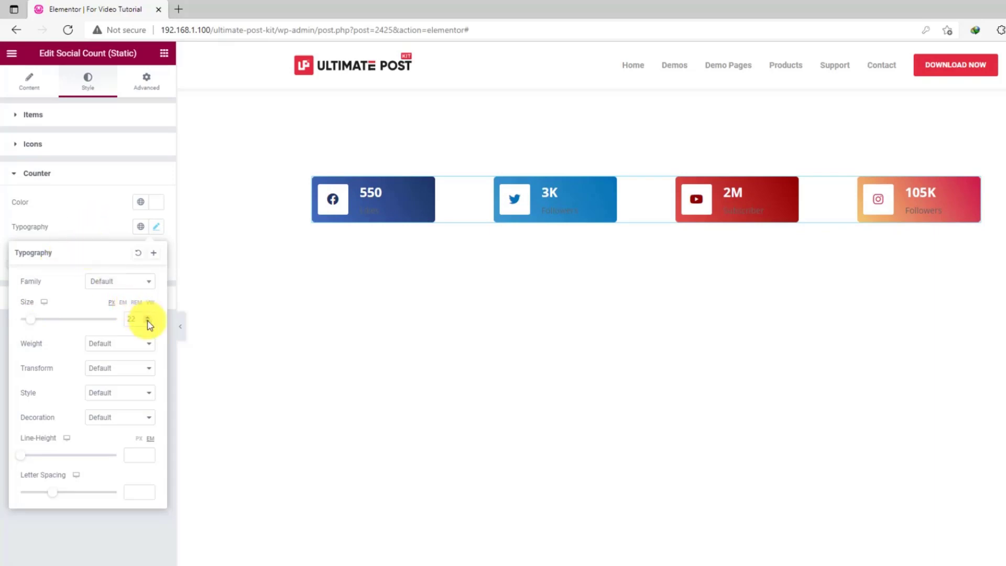
left_click(149, 323)
left_click(92, 237)
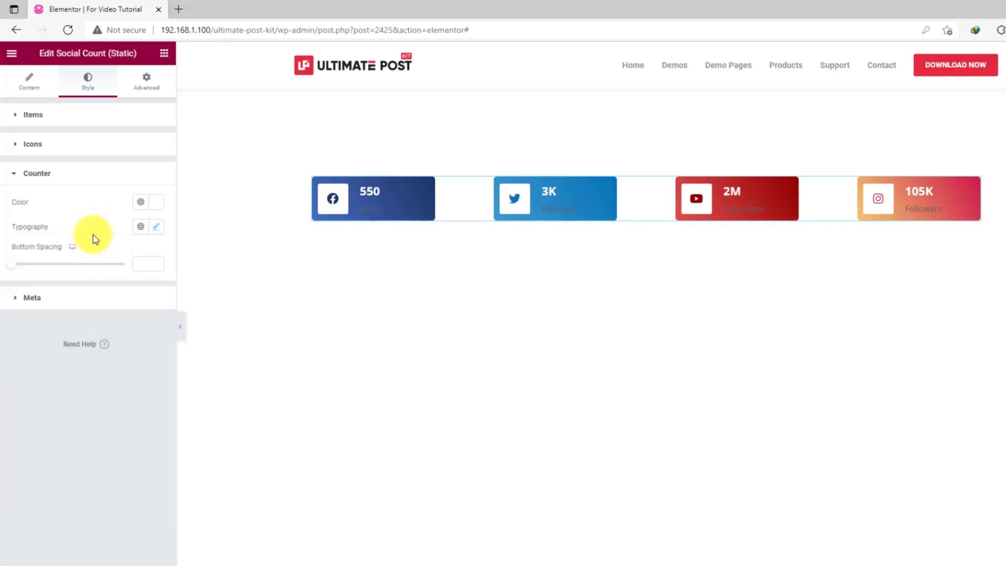
Step: Set the meta text color to white and its font size to 16 px
left_click(55, 302)
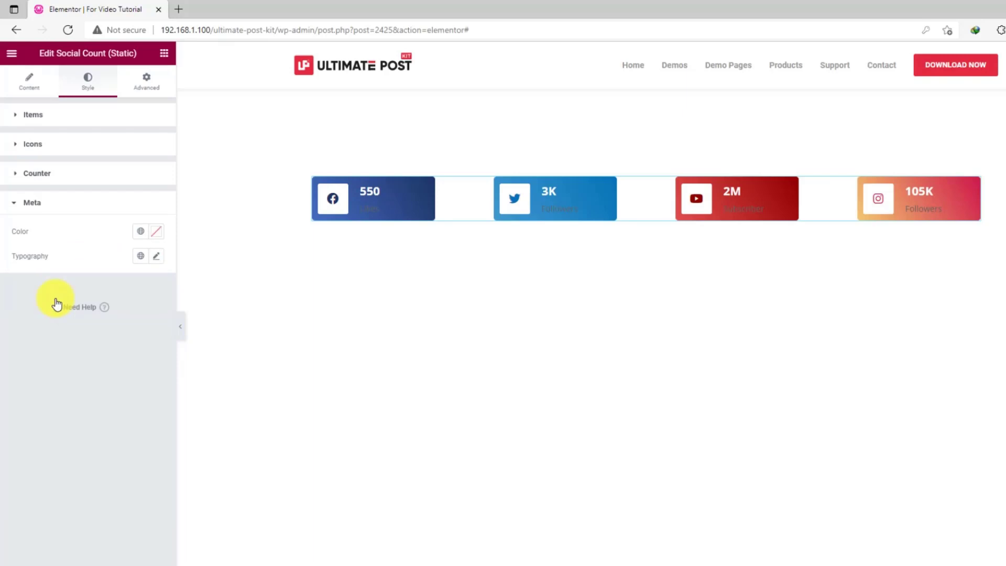
left_click(153, 234)
left_click_drag(94, 308, 11, 269)
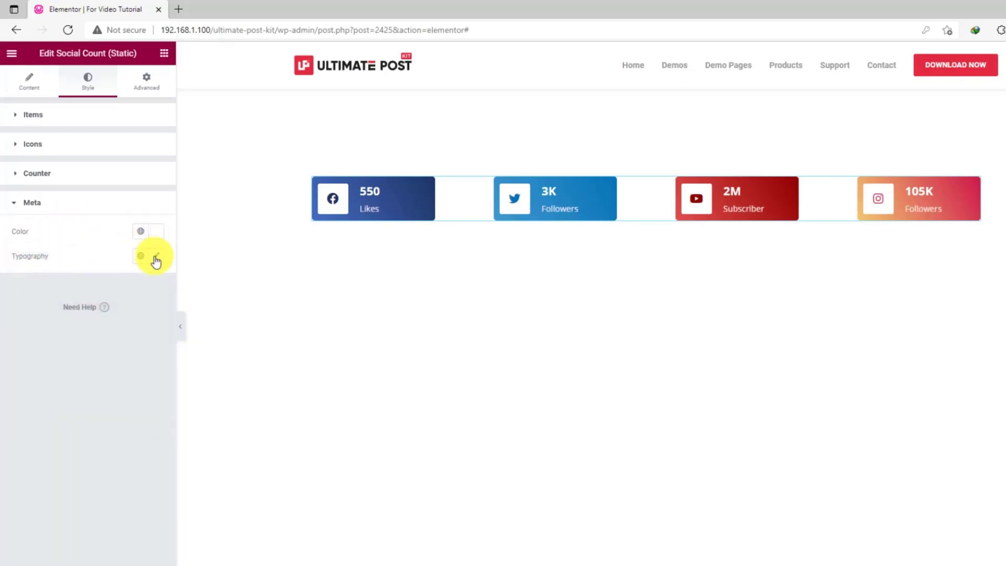
left_click(156, 257)
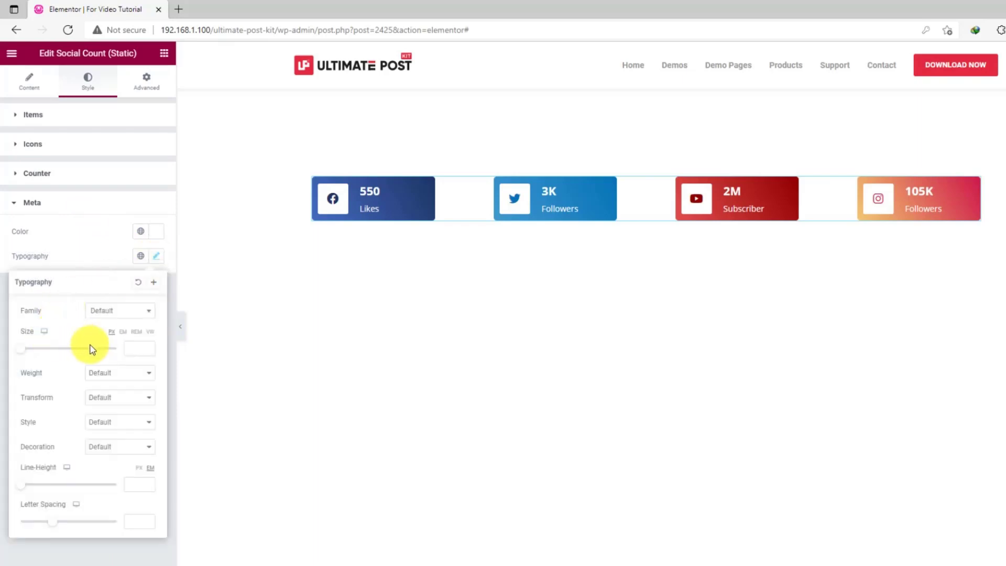
left_click_drag(23, 354, 30, 355)
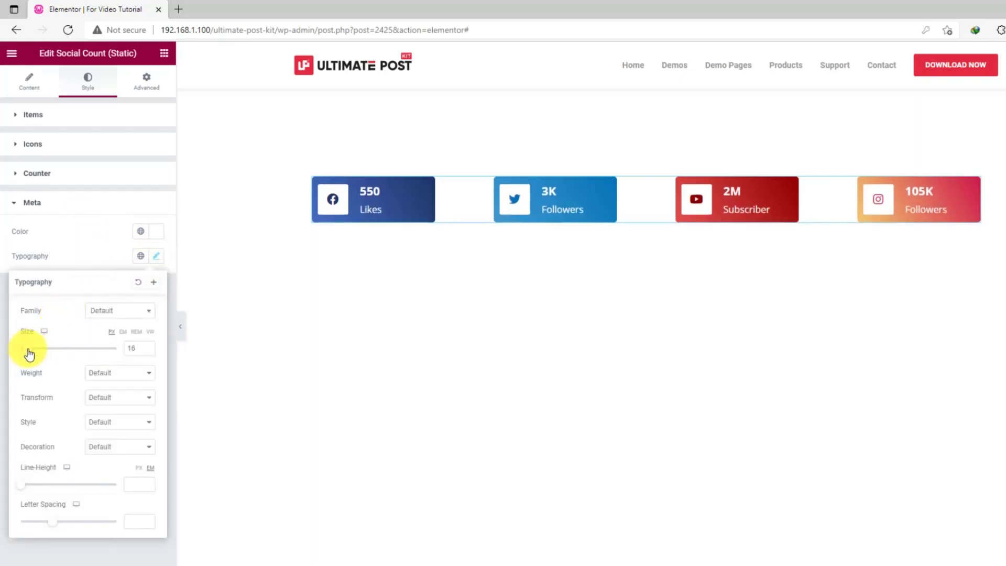
left_click(82, 248)
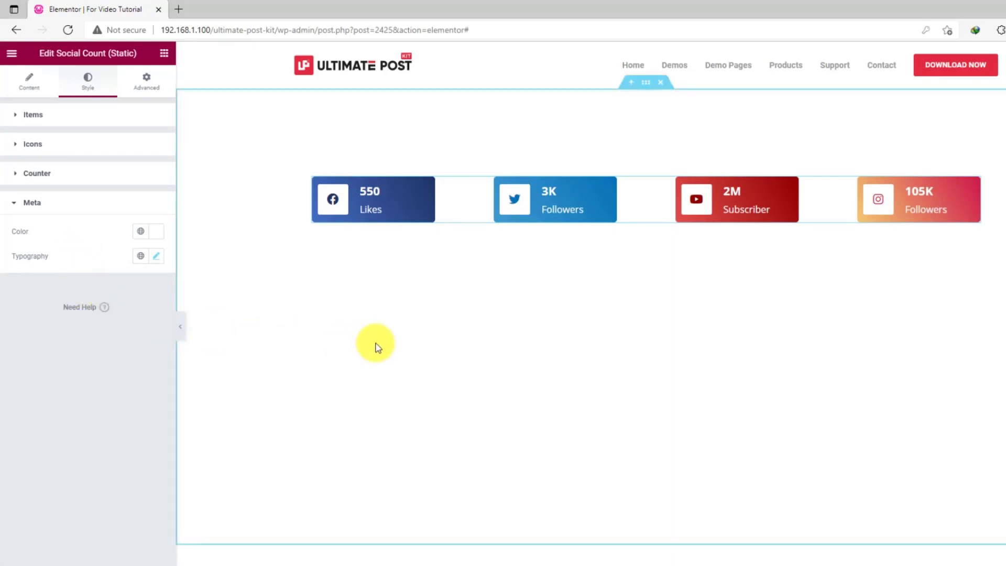
Step: Clear the layout's custom column gap value and hide the editing panel to preview the social count items
left_click(30, 87)
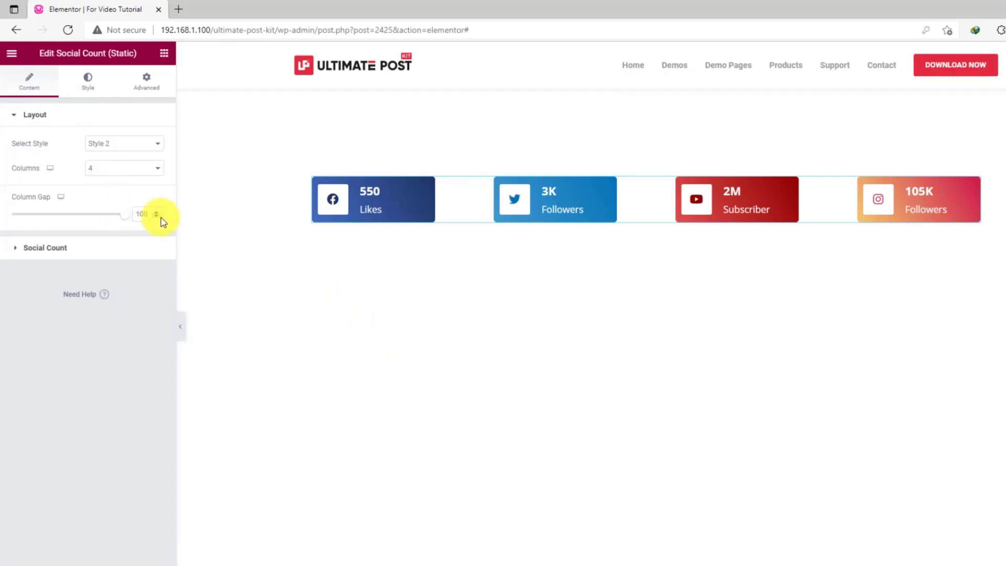
key("BackSpace")
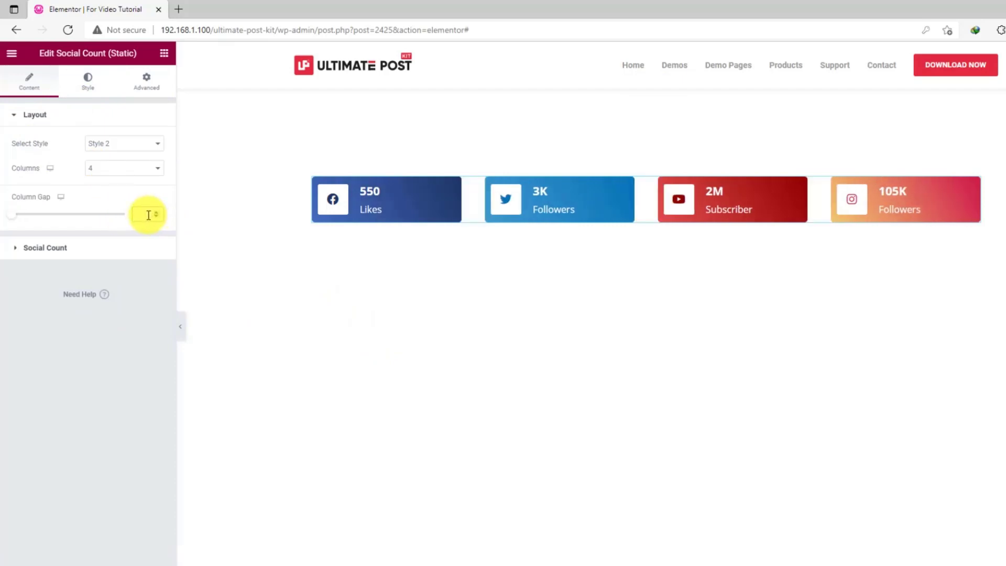
left_click(105, 386)
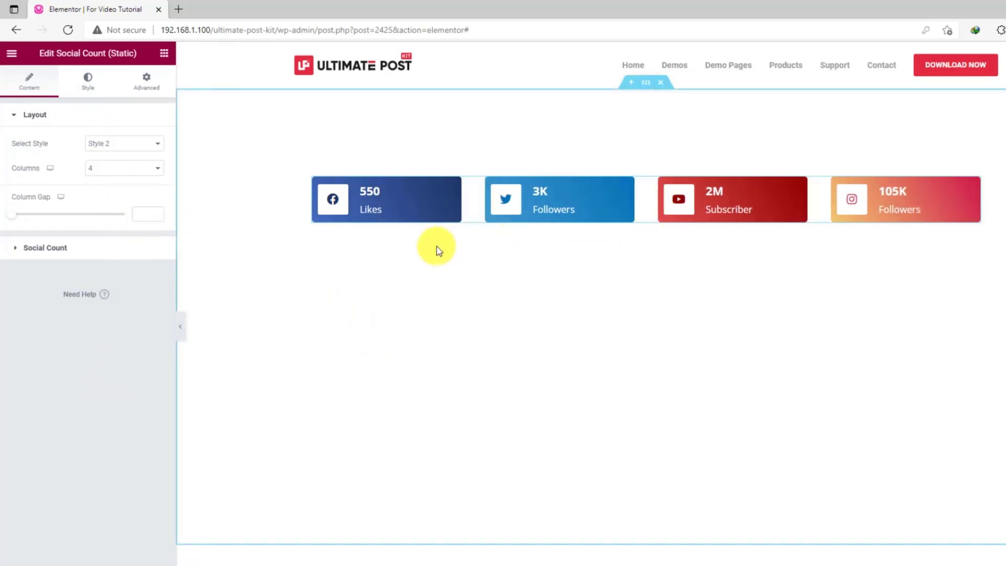
left_click(180, 326)
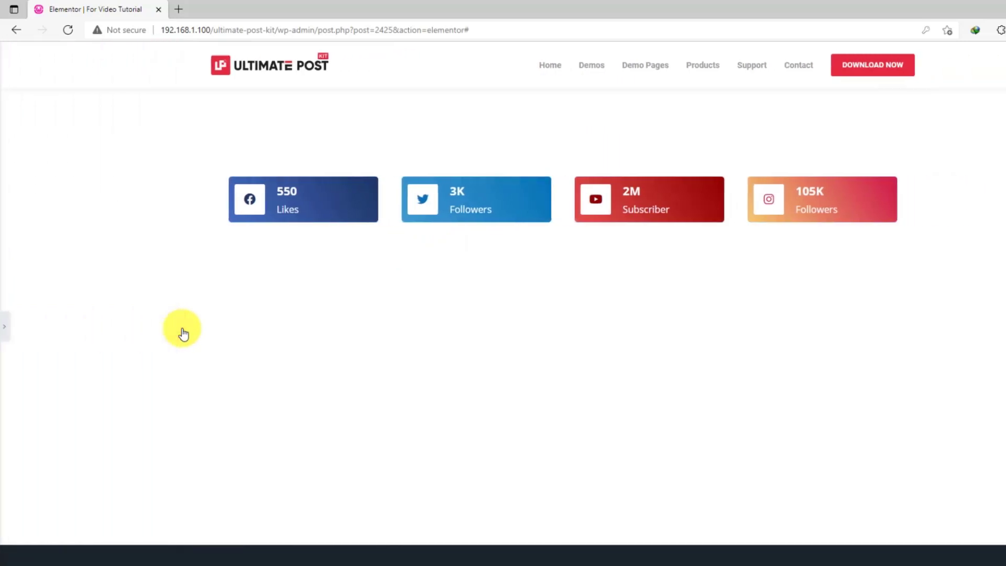